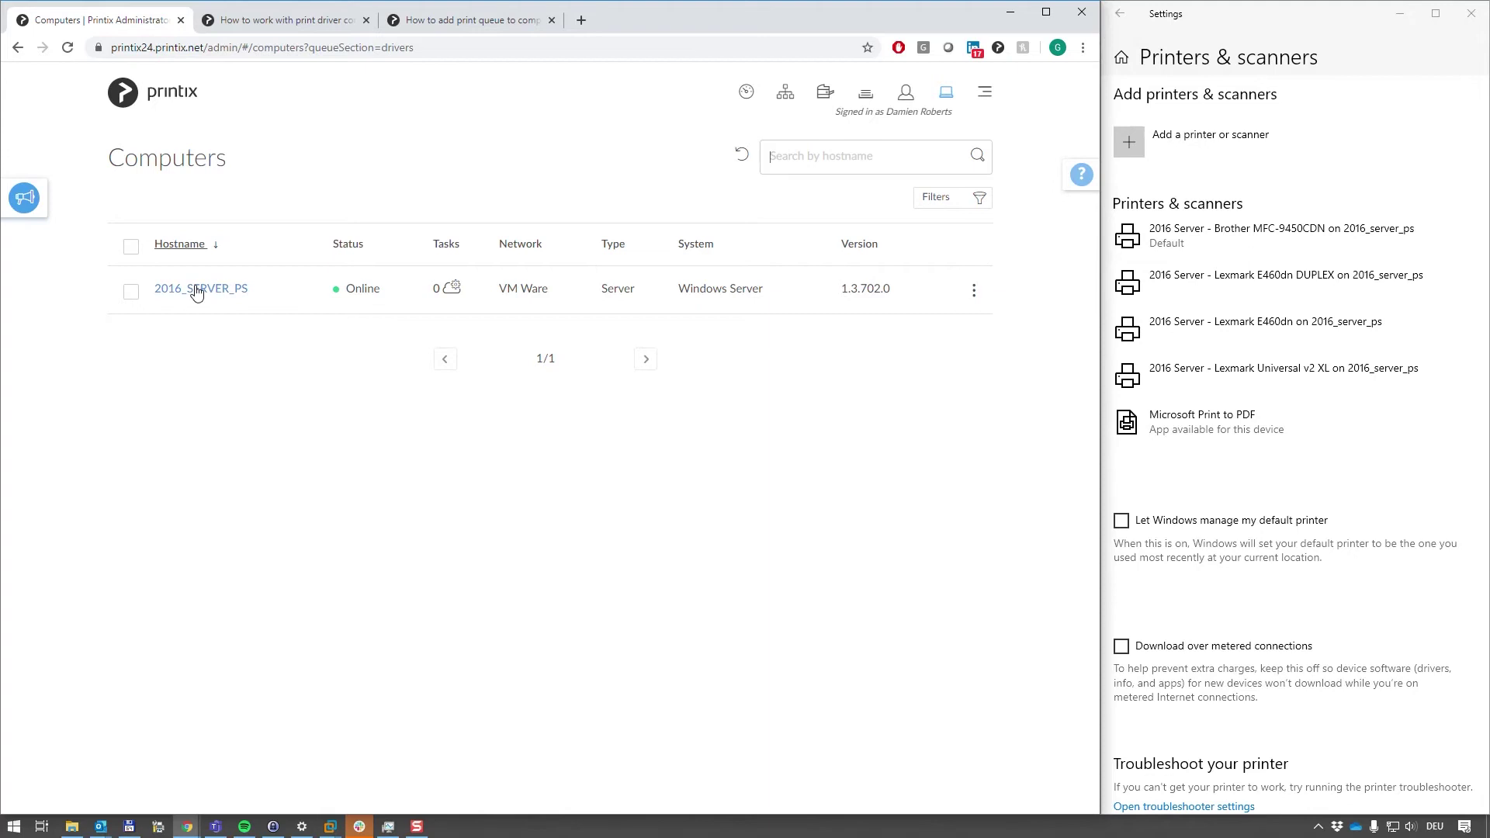
# - Disable Create default print queue and Convert print queues in the migration policy of the Printix settings and save
pyautogui.click(746, 92)
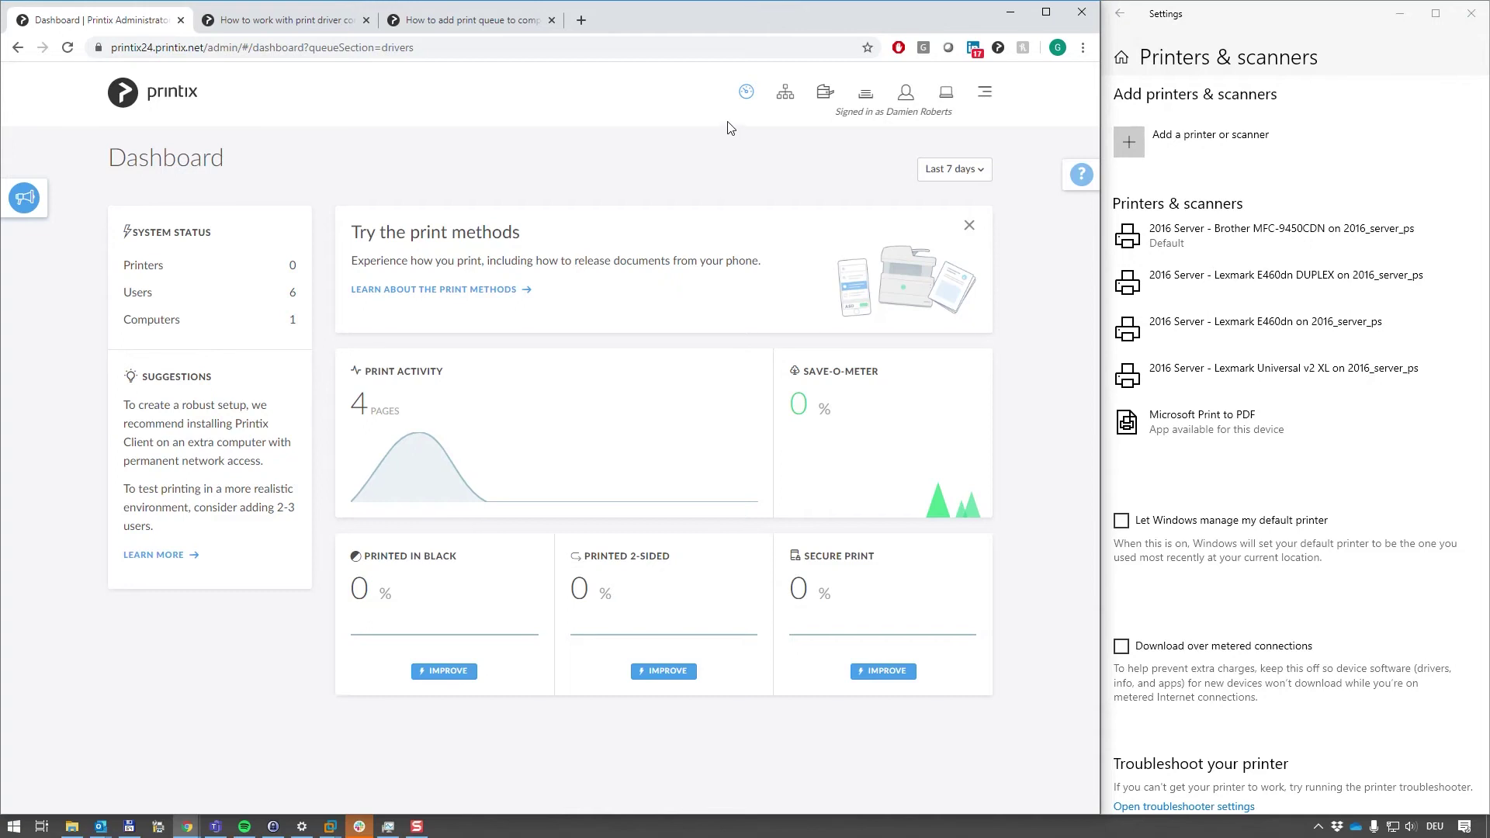
pyautogui.click(946, 94)
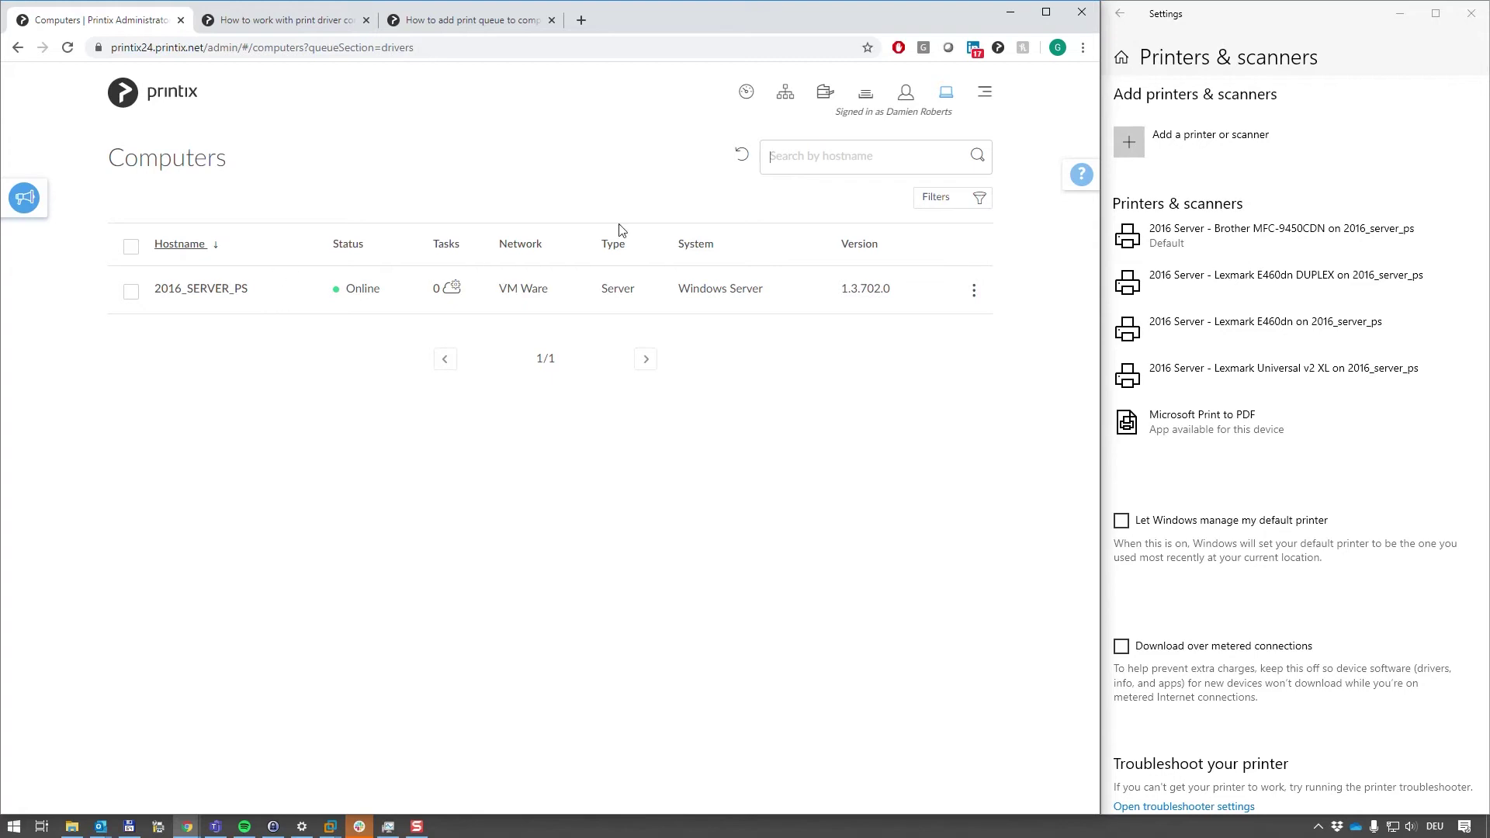
pyautogui.click(985, 96)
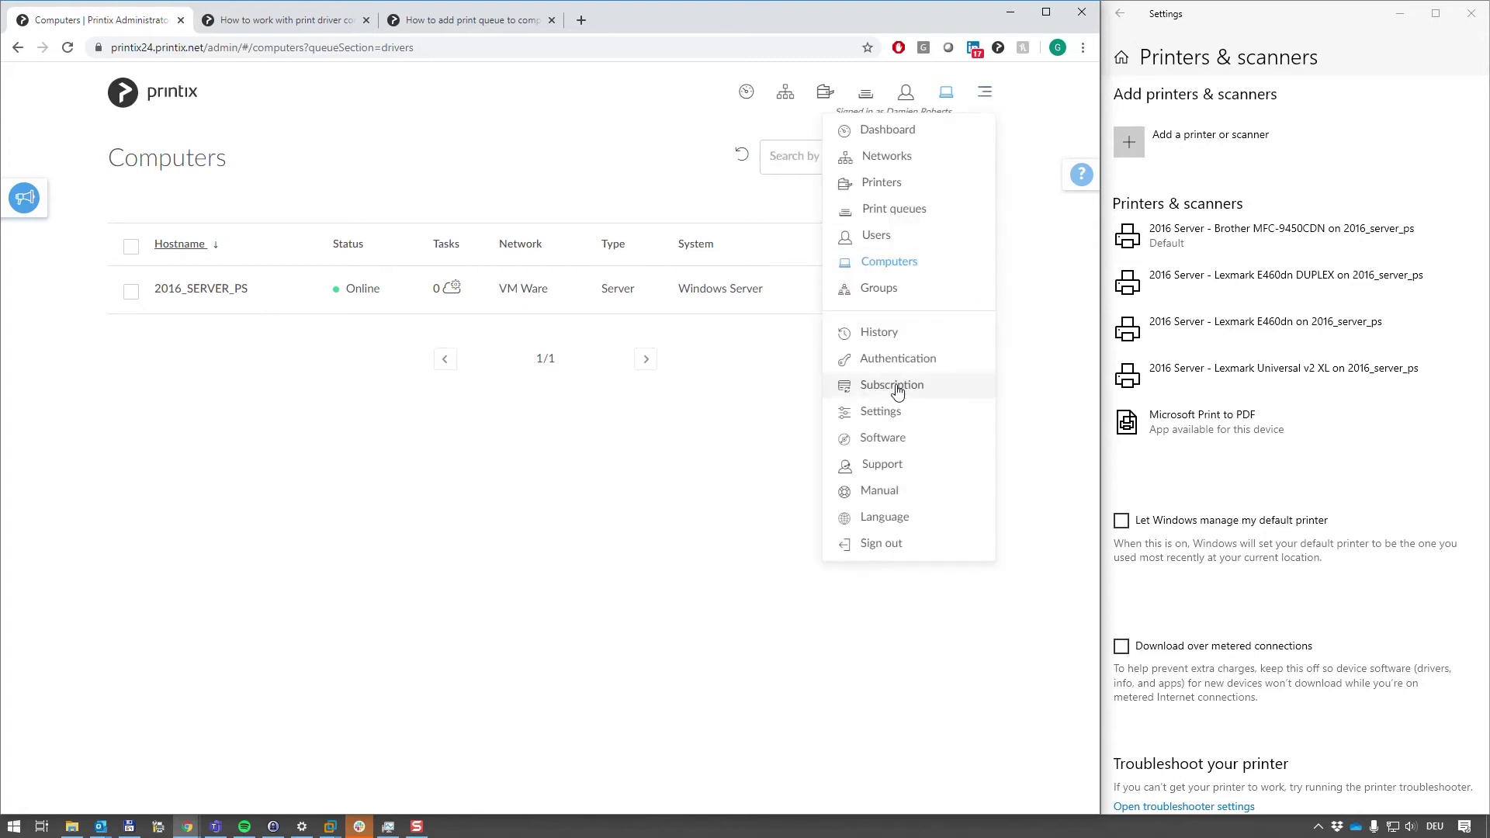
pyautogui.click(889, 416)
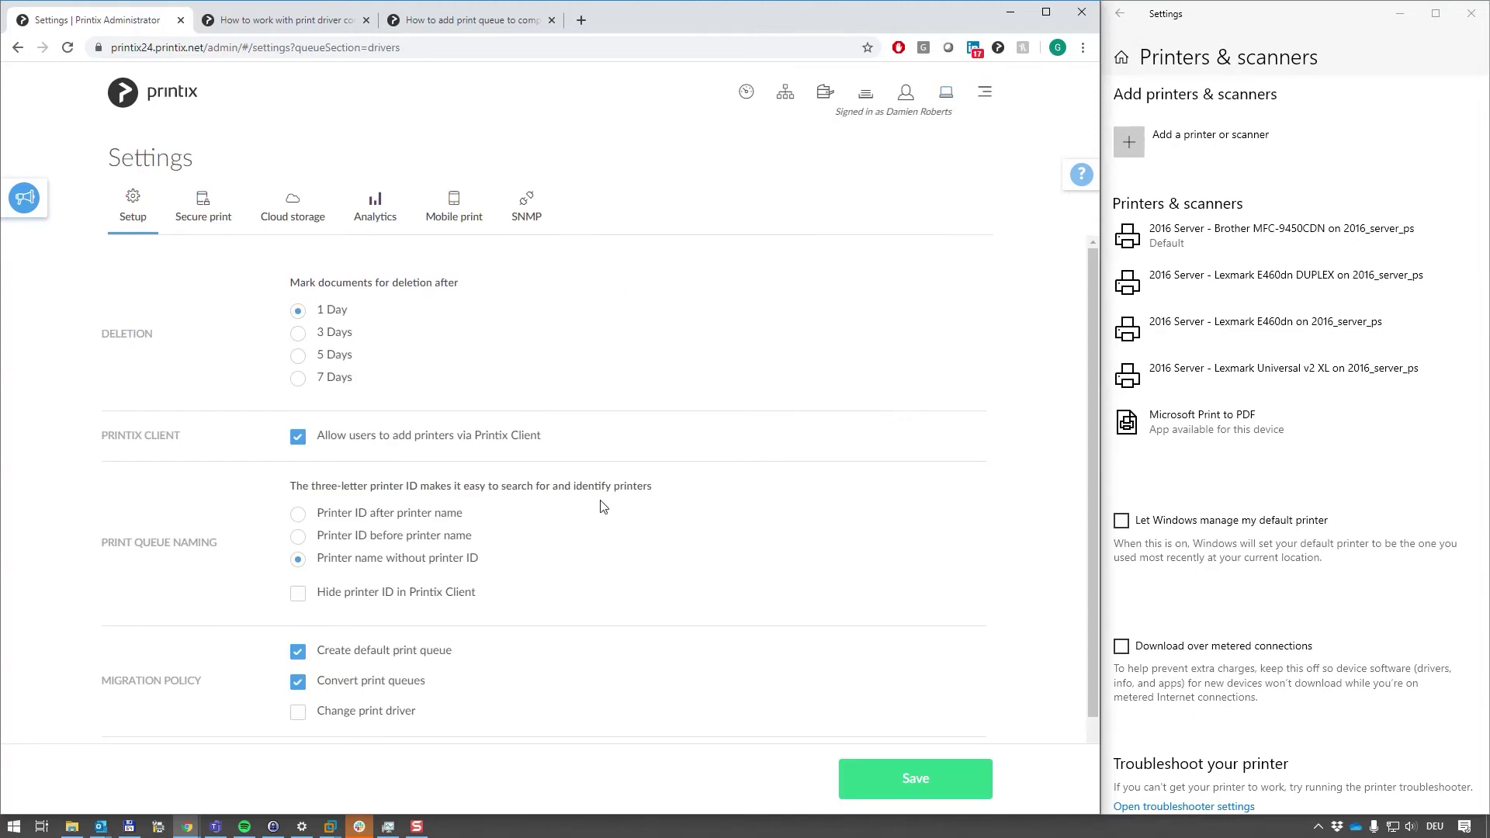
pyautogui.scroll(-2, 448, 602)
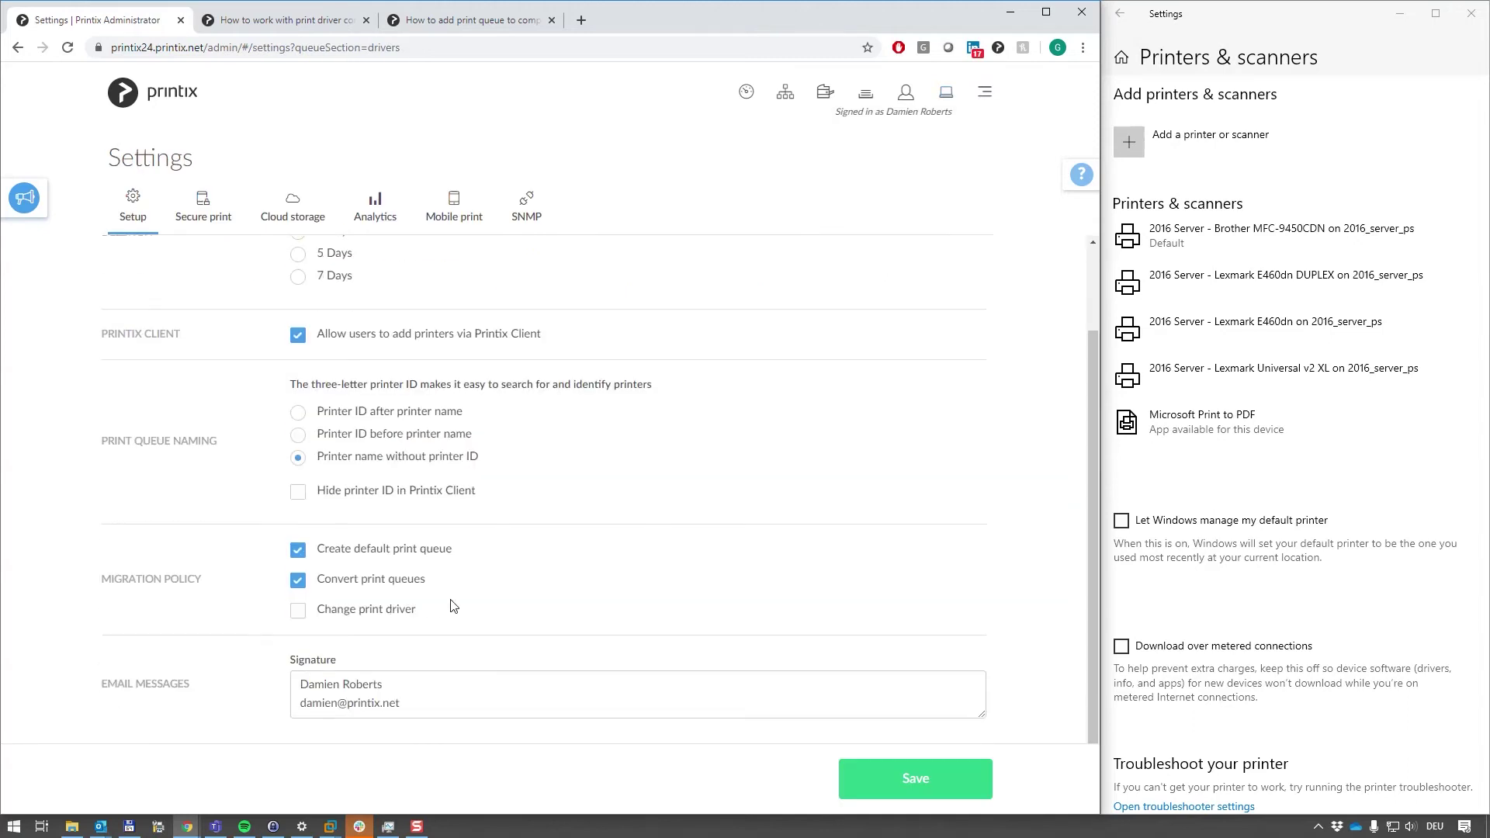
pyautogui.click(299, 553)
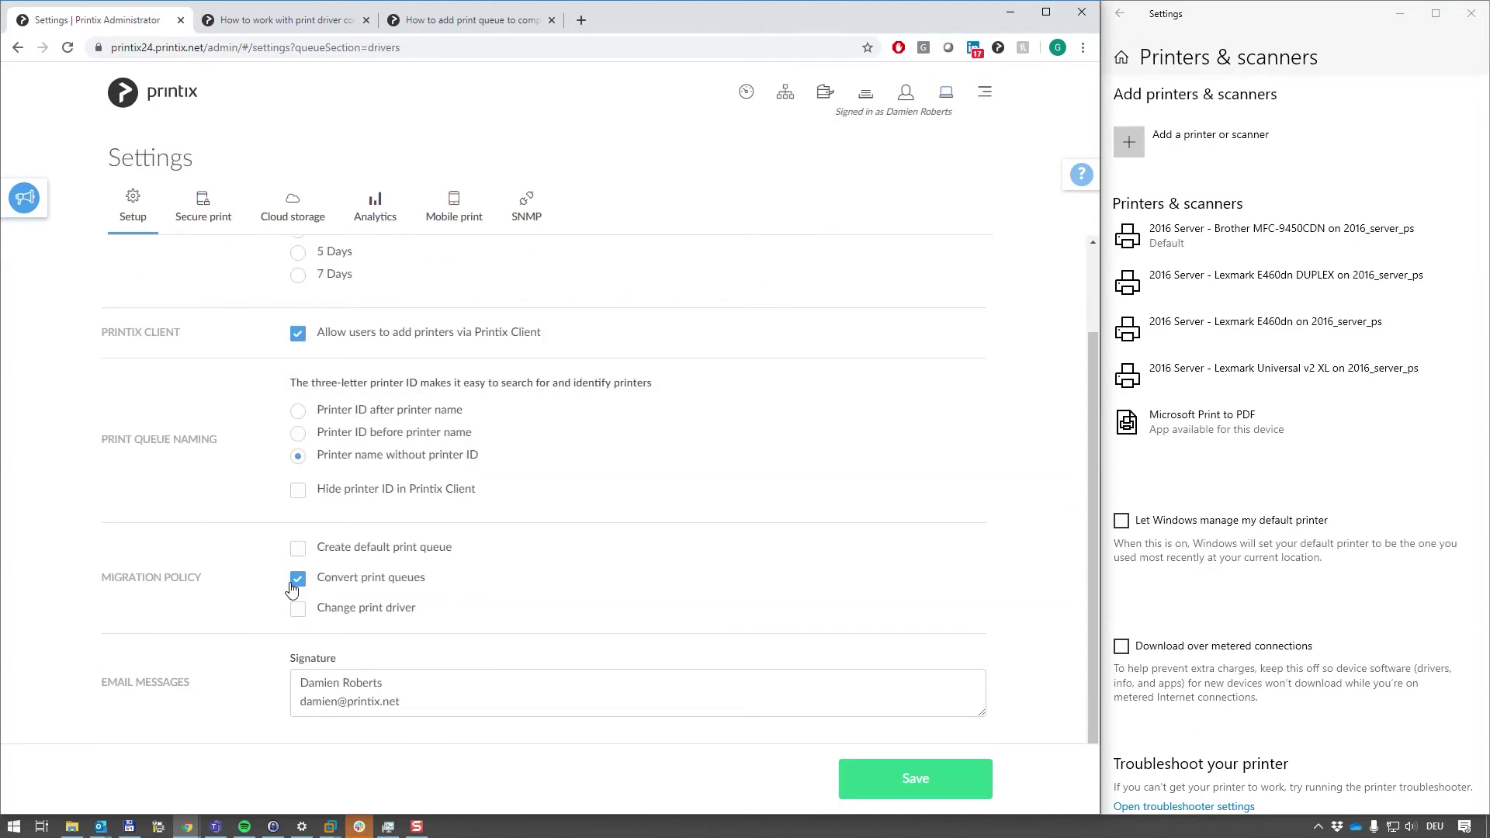
pyautogui.click(302, 587)
pyautogui.click(901, 793)
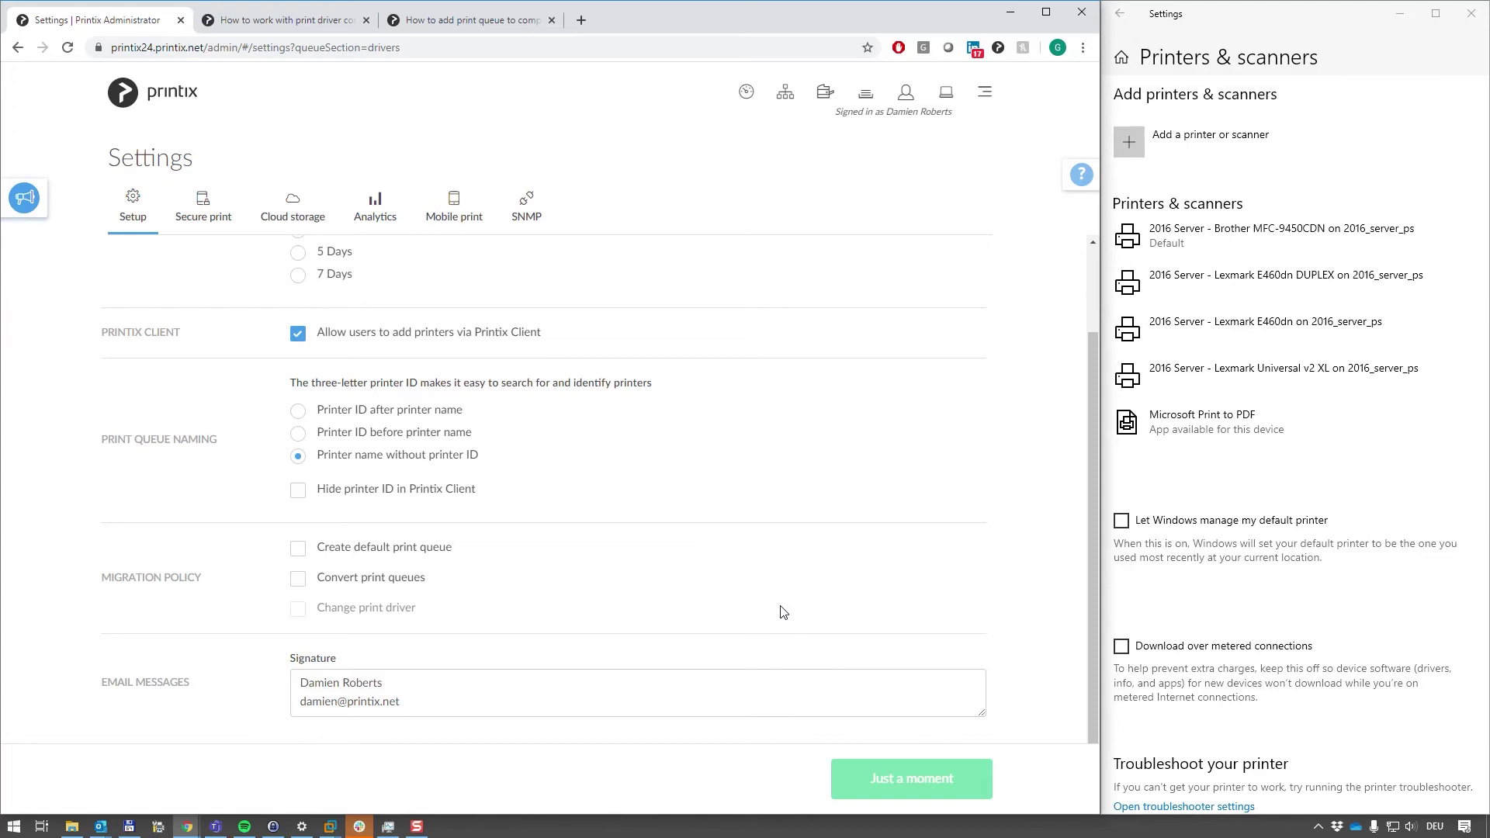
# - Open the Implementation guide from the Settings page help and review its diagrams and recommended implementation setup
pyautogui.click(1083, 172)
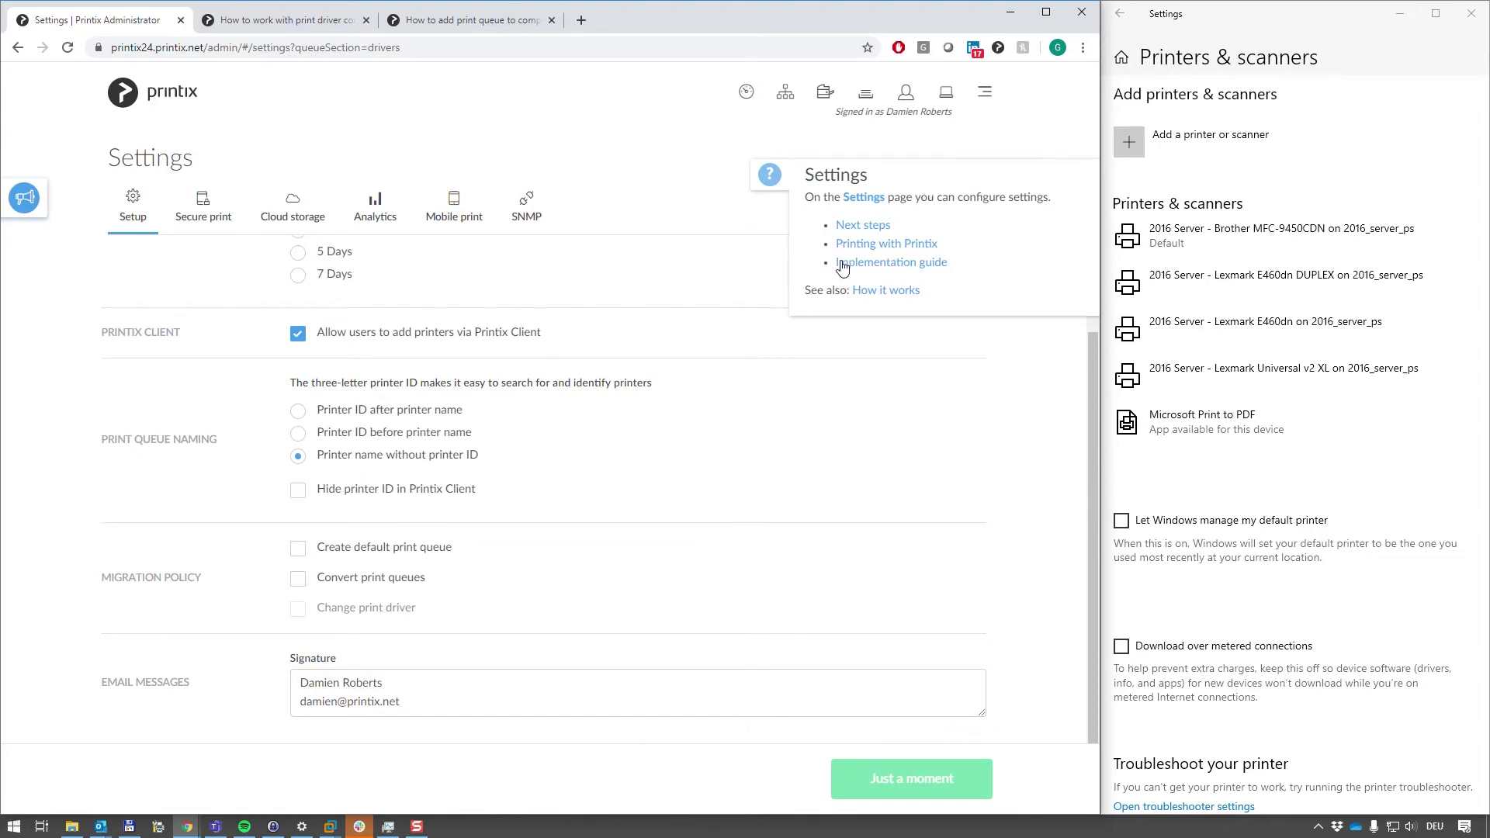
pyautogui.click(889, 270)
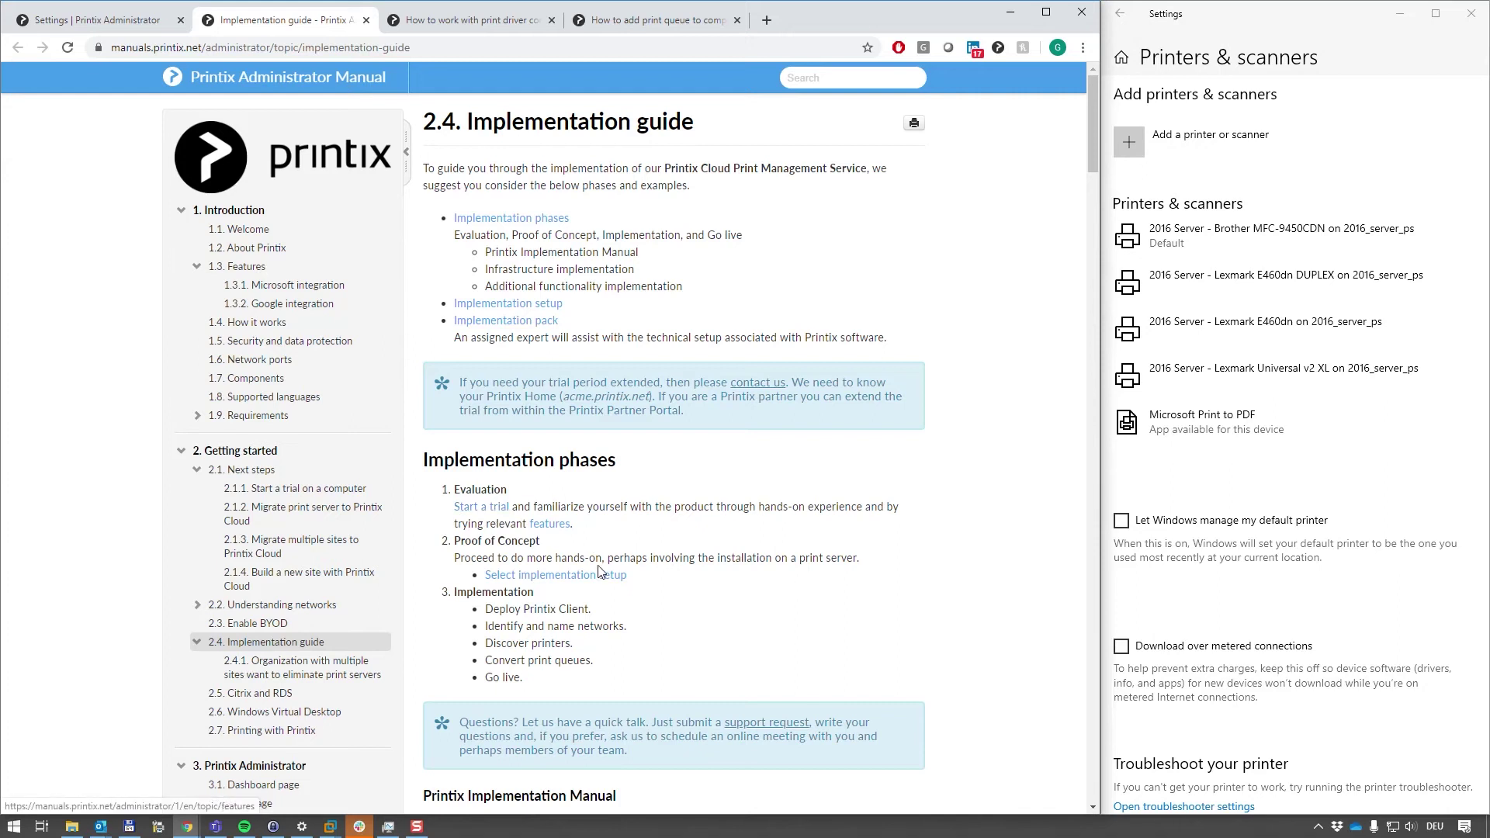
pyautogui.scroll(-2, 599, 573)
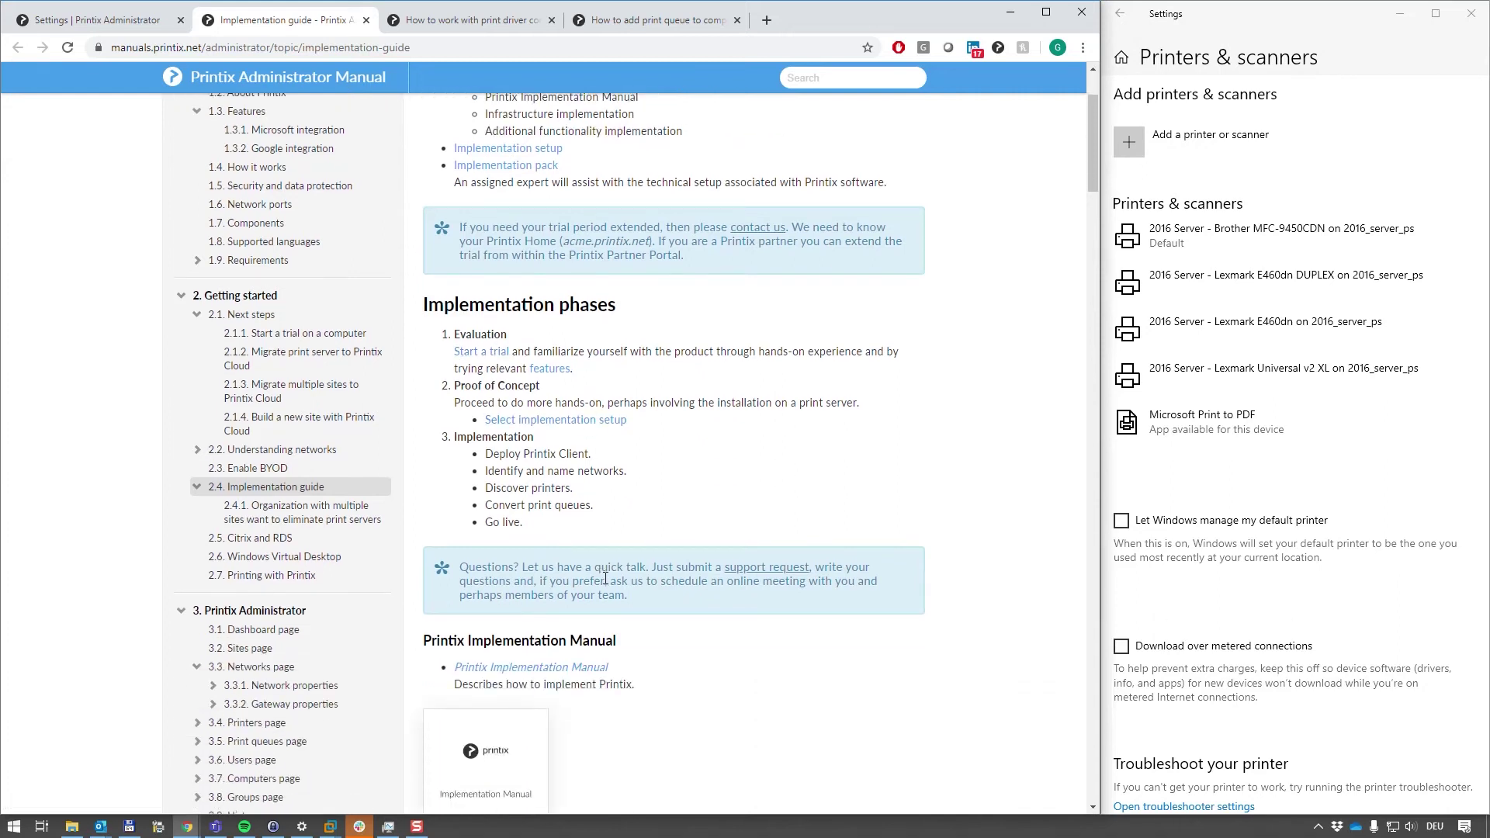
pyautogui.scroll(-6, 598, 565)
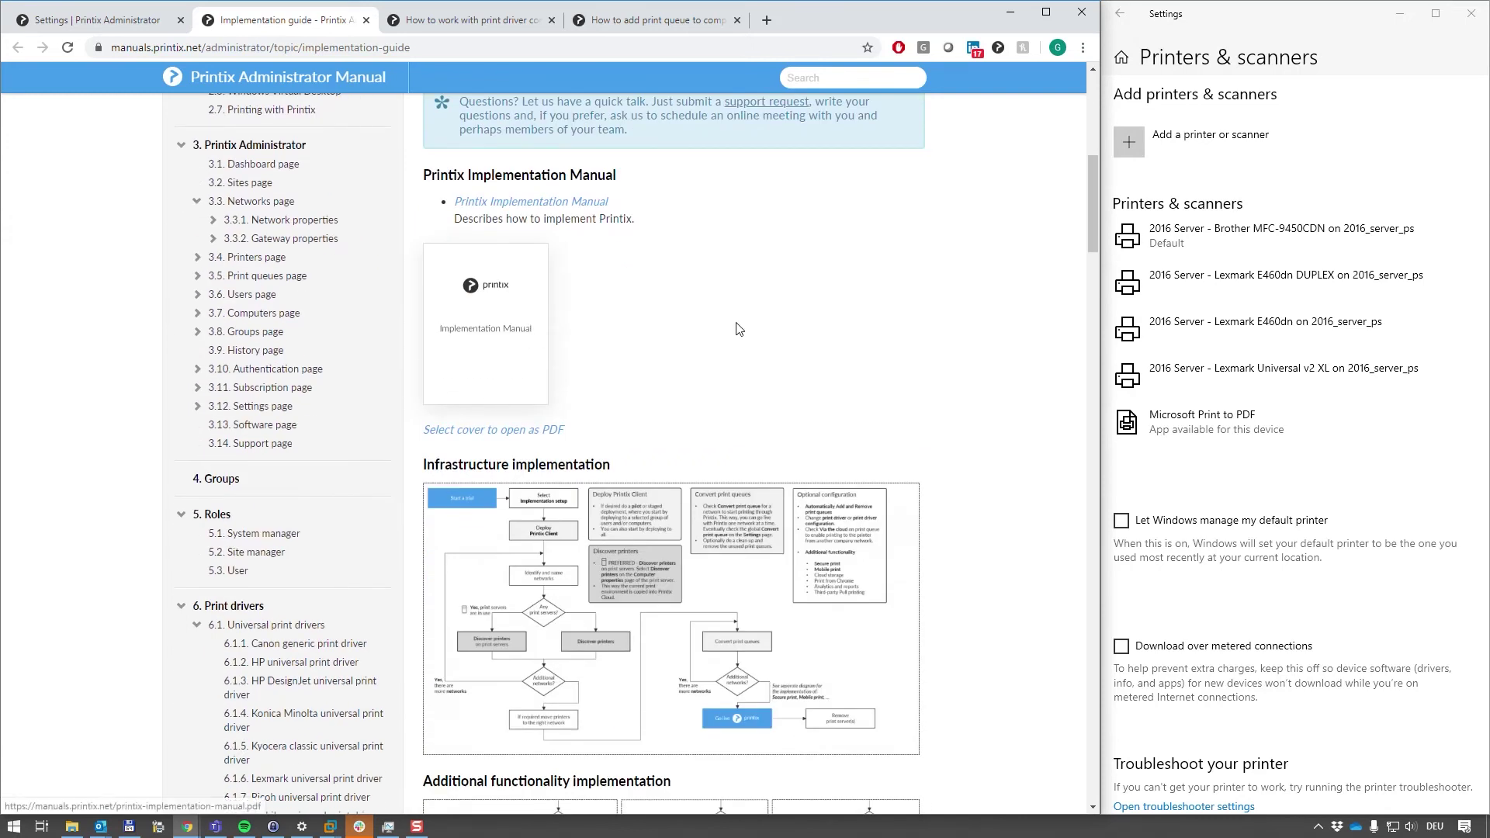
pyautogui.scroll(-3, 712, 324)
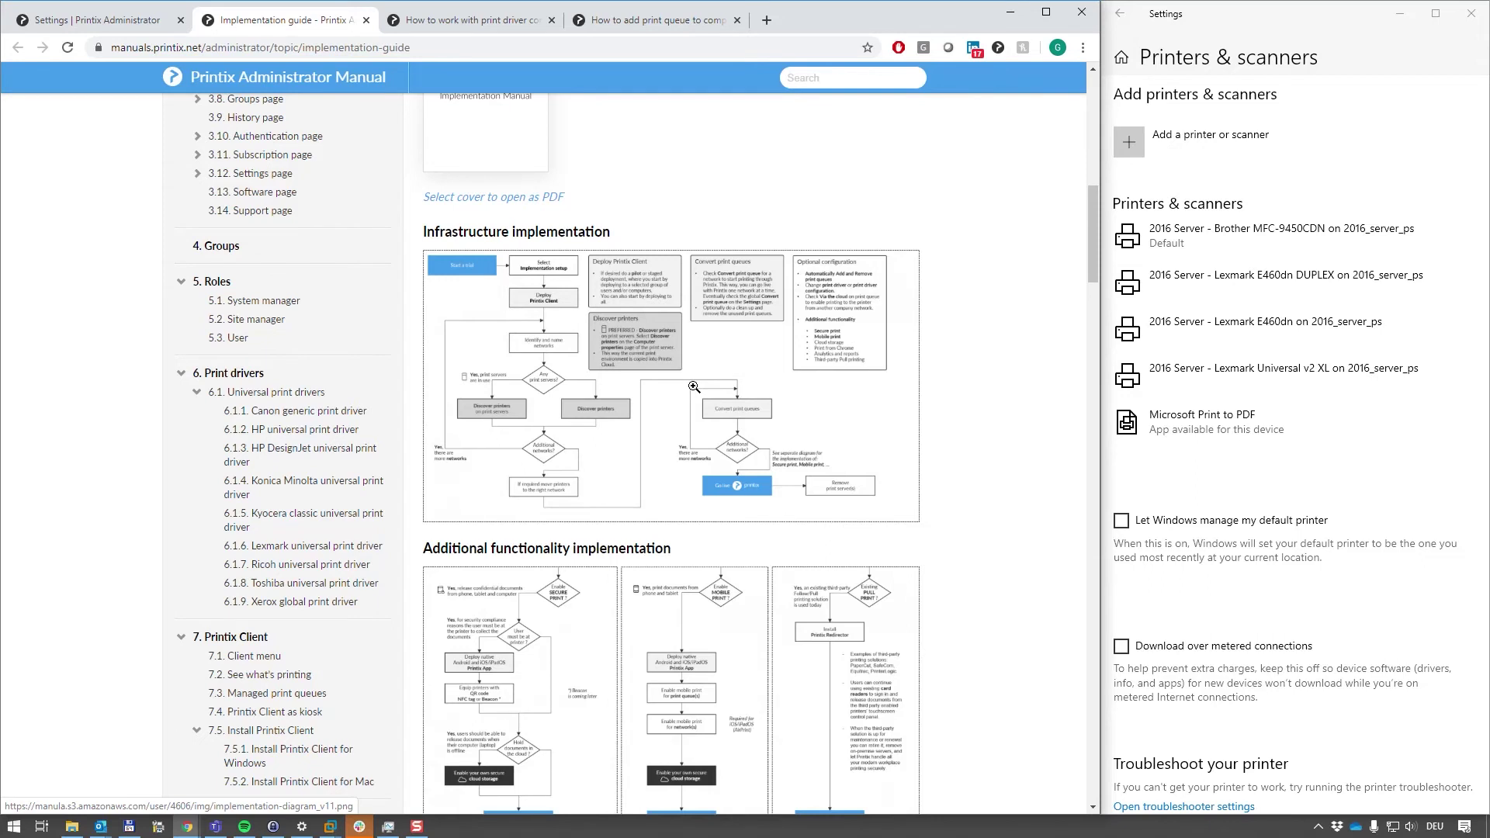
pyautogui.scroll(-5, 765, 410)
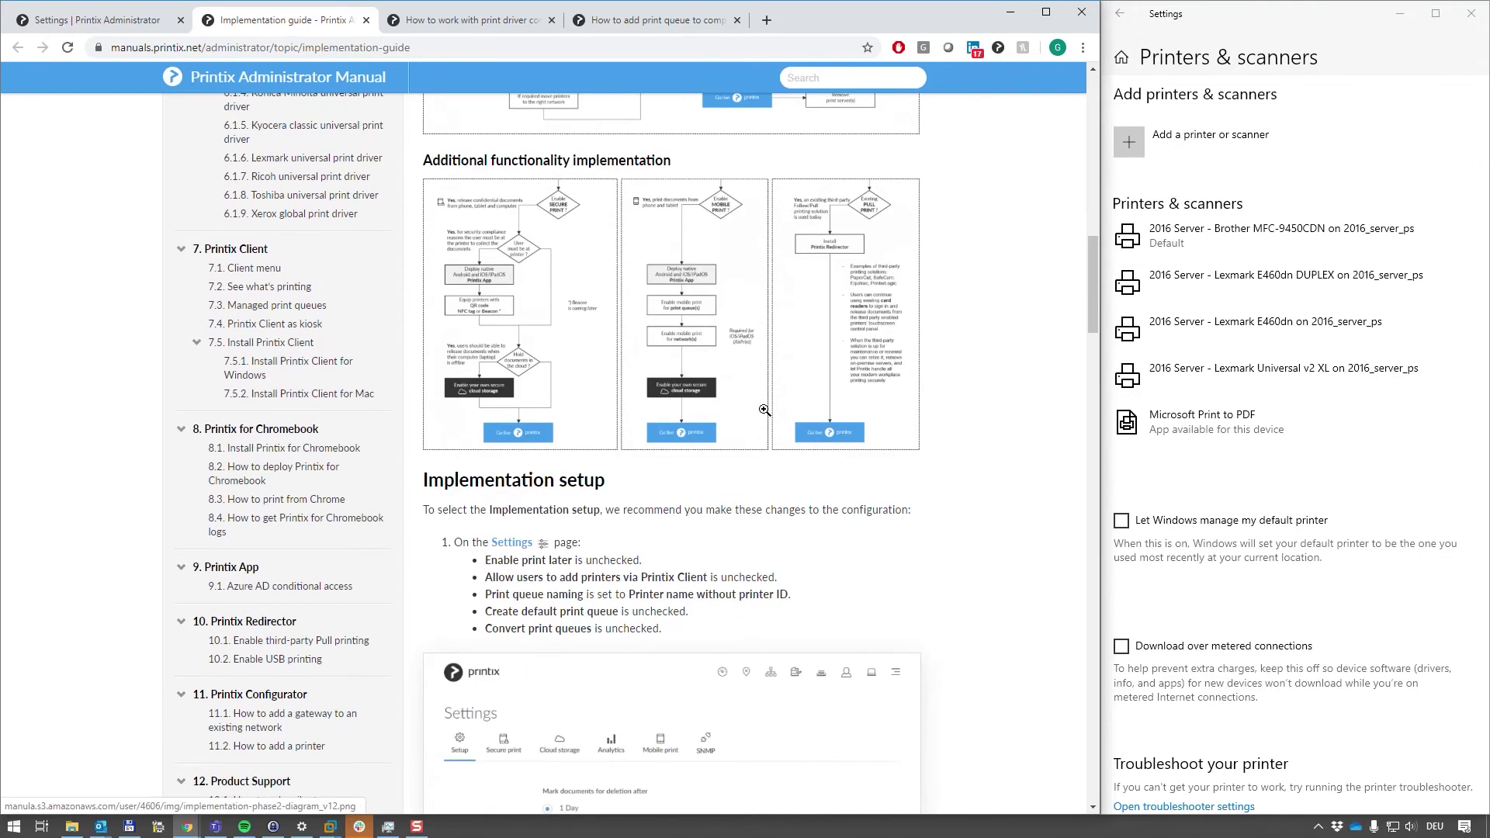
pyautogui.scroll(-1, 765, 410)
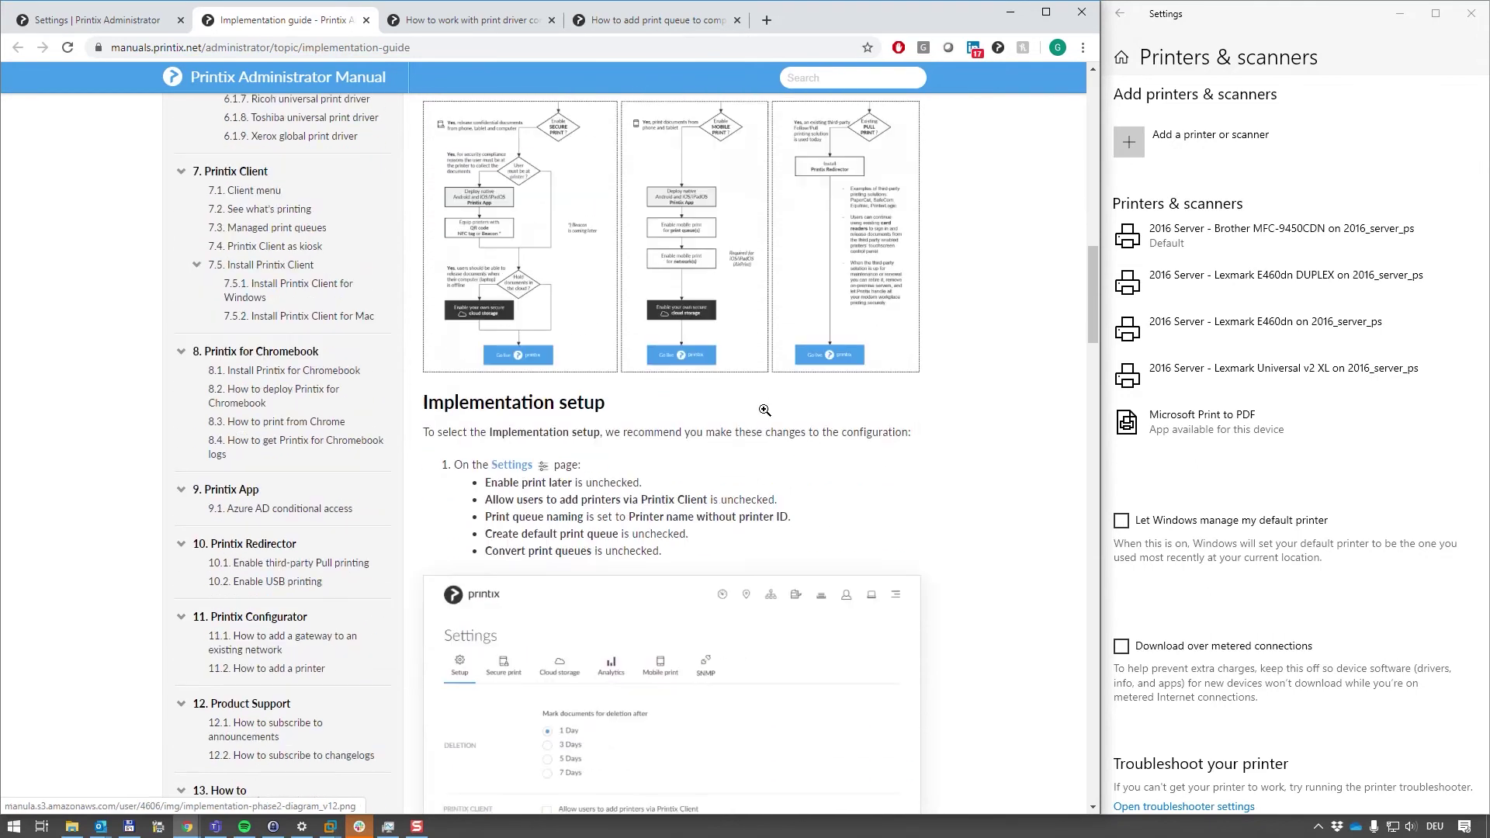
# - Back in Printix Administrator, disable Add print queue automatically for the Printix Anywhere print queue and save
pyautogui.click(109, 23)
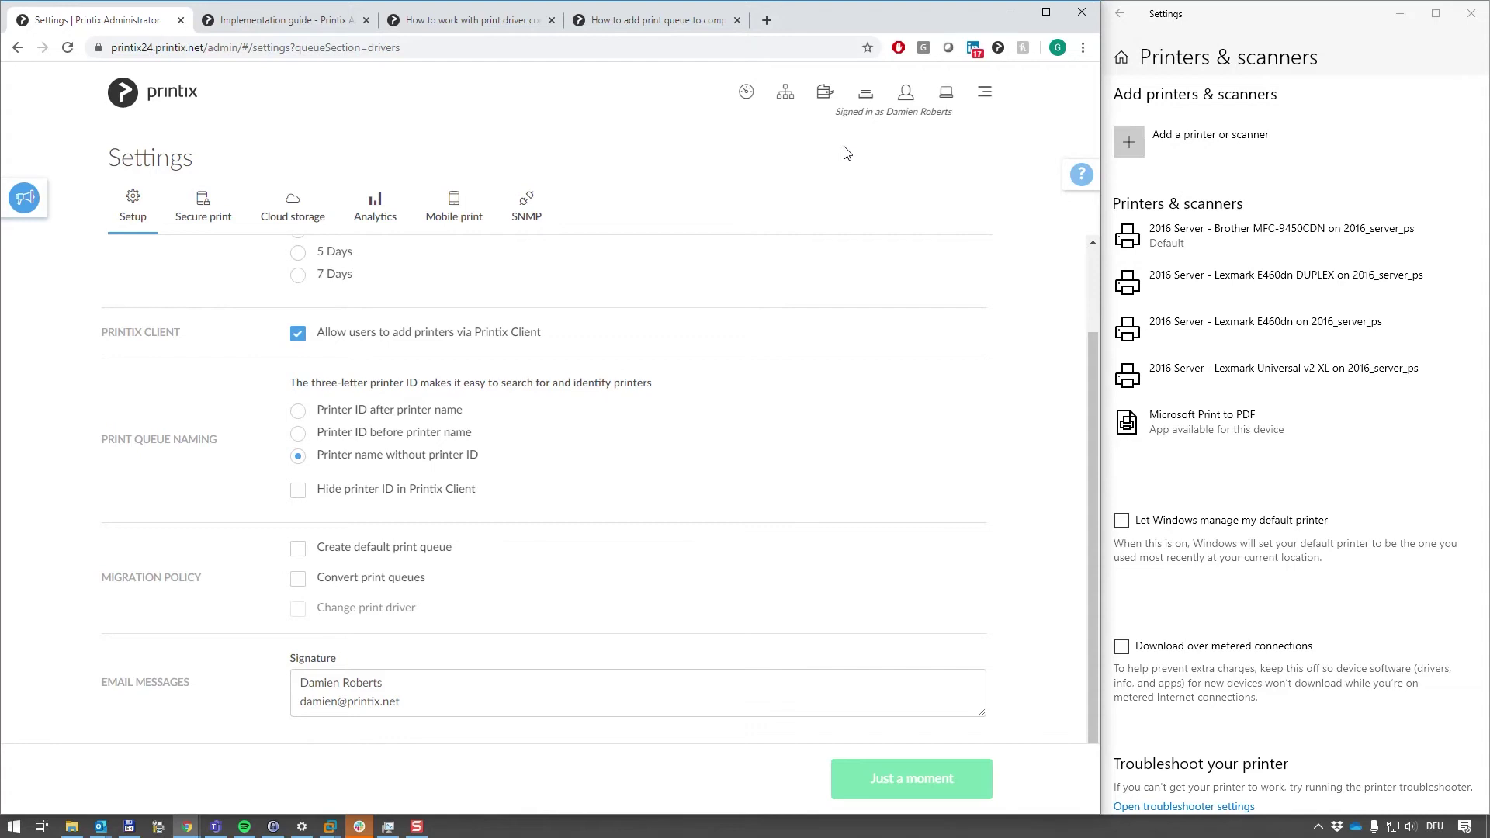
pyautogui.click(865, 93)
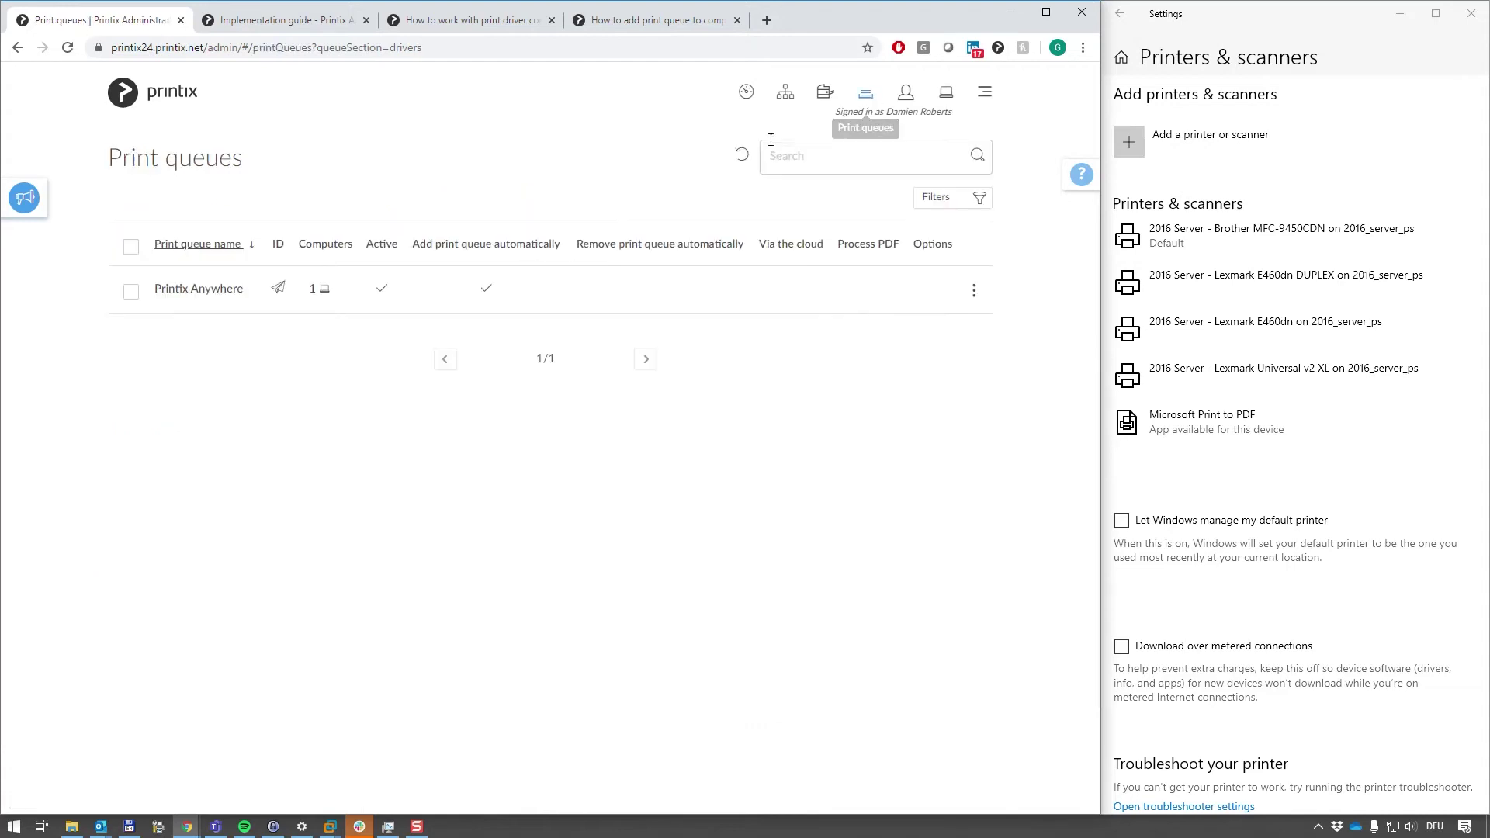
pyautogui.click(170, 294)
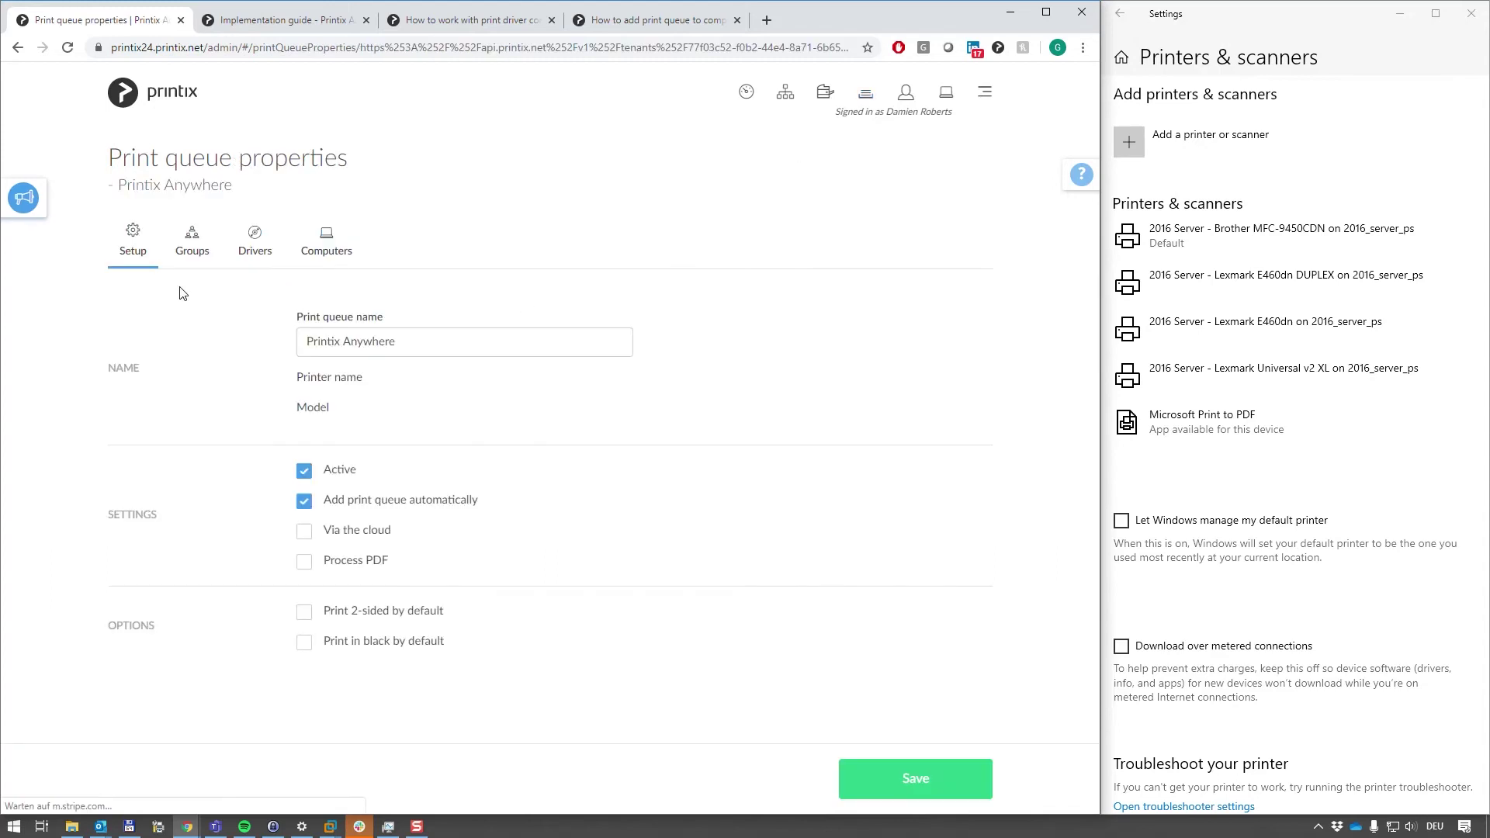
pyautogui.click(304, 503)
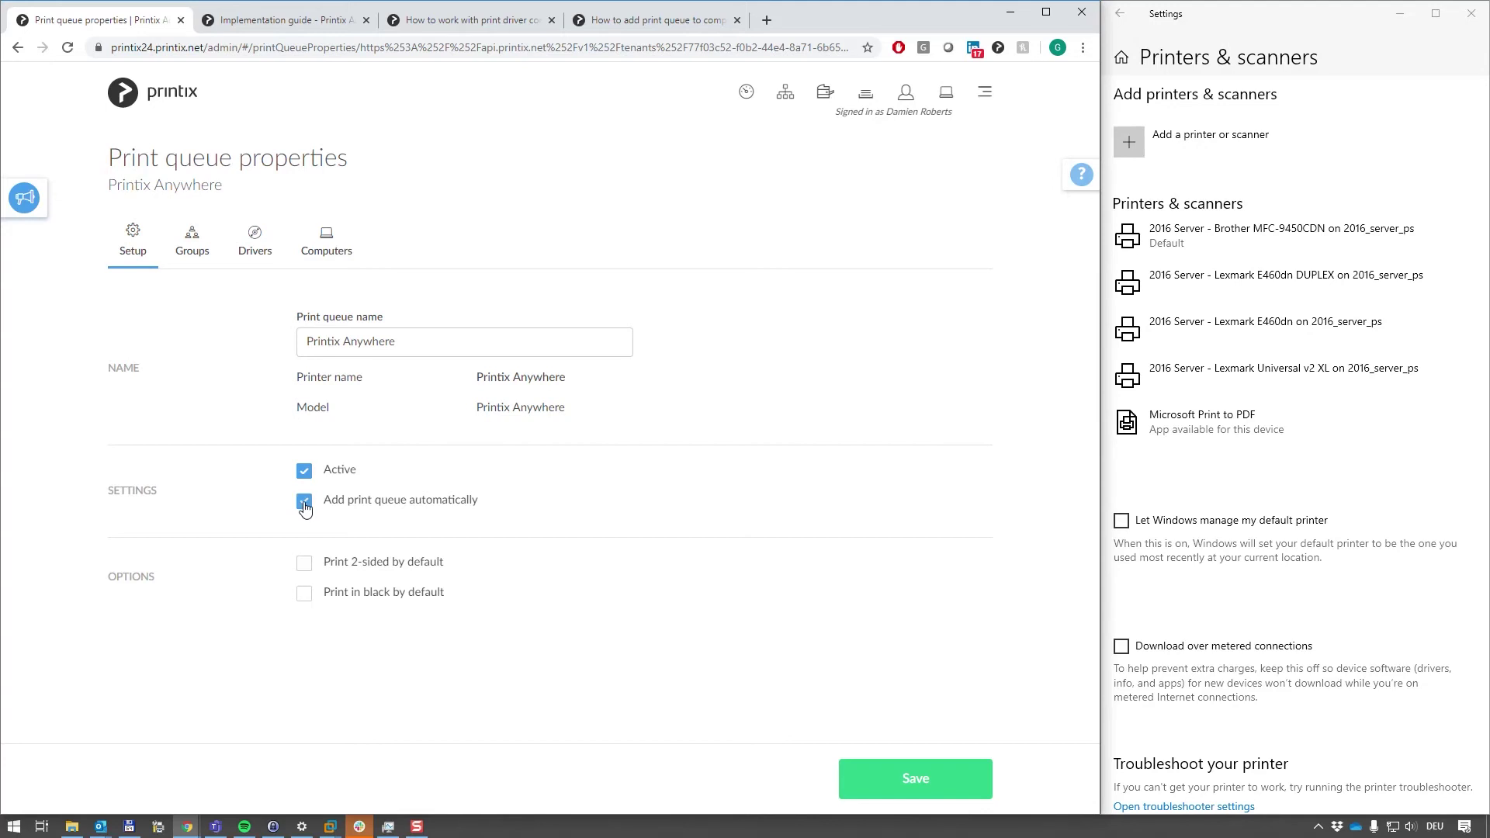
pyautogui.click(913, 773)
# - Start printer discovery from the computer properties of 2016_SERVER_PS, keeping the default SNMP configuration
pyautogui.click(946, 94)
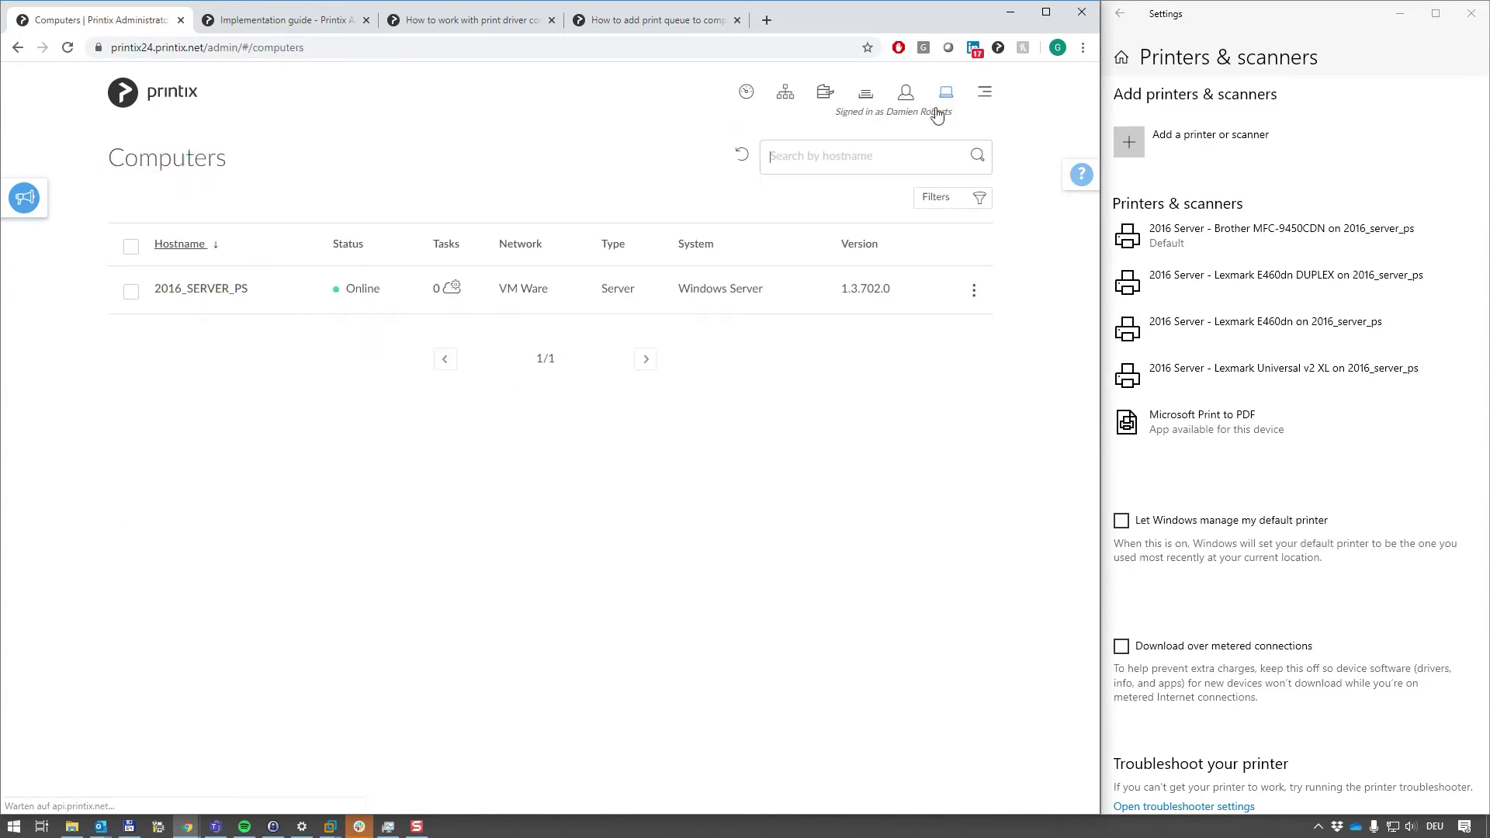
pyautogui.click(194, 293)
pyautogui.scroll(-2, 378, 446)
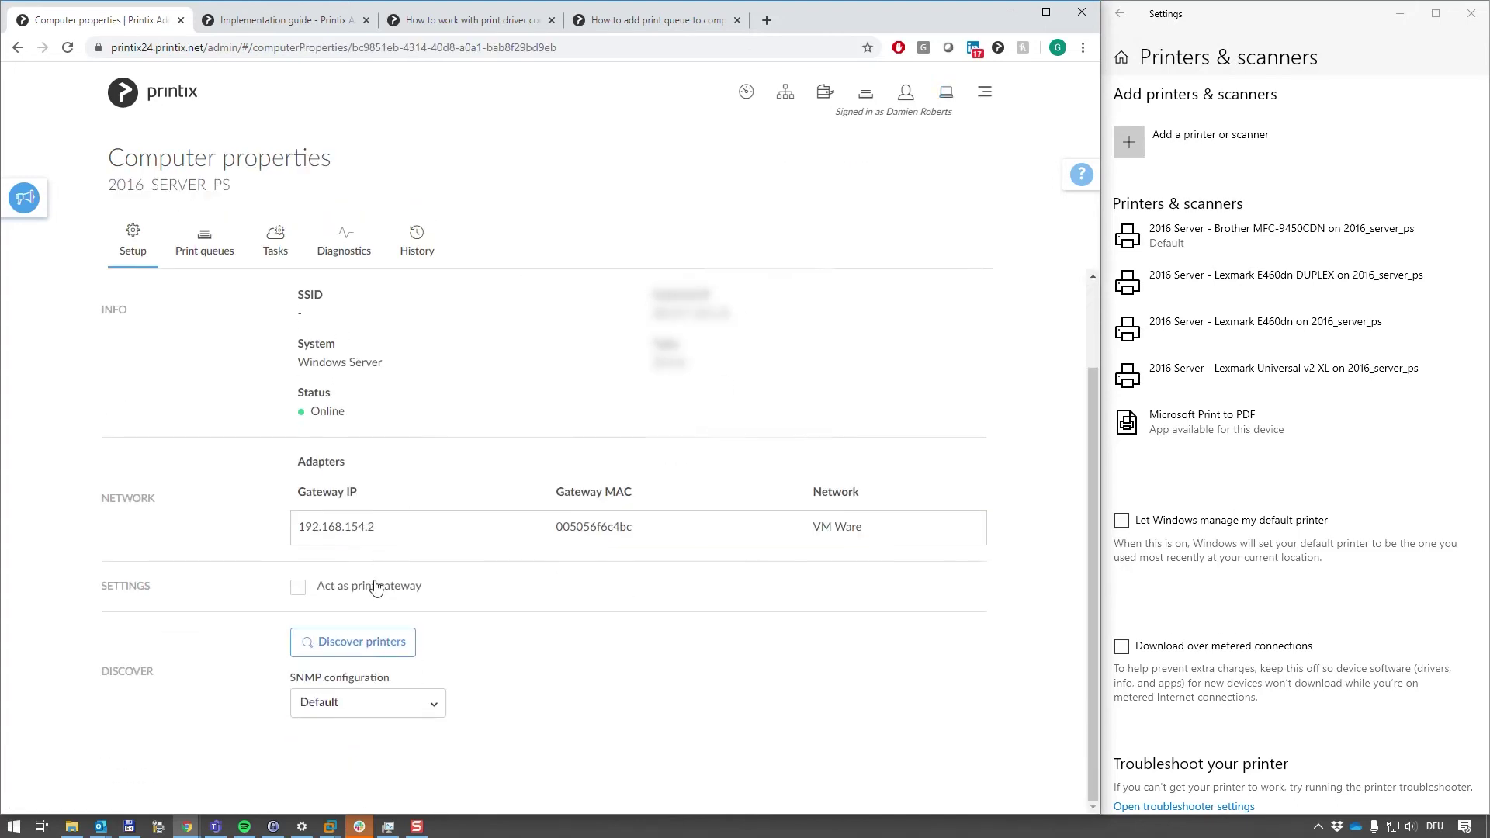
pyautogui.click(369, 644)
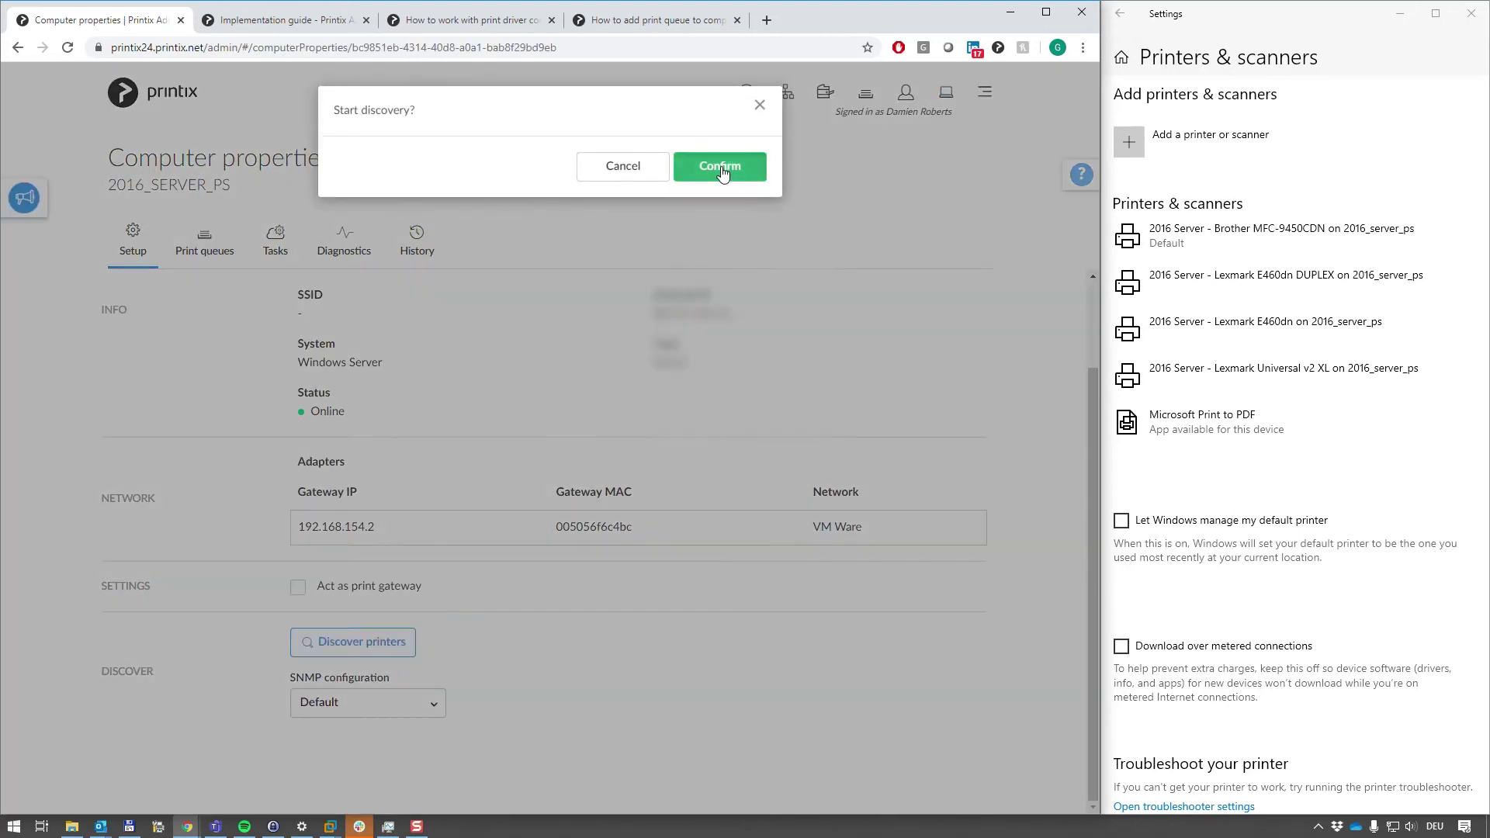
pyautogui.click(722, 169)
# - Examine the discovered printers and the print queues of the Lexmark E460DN and Brother MFC-9450CDN
pyautogui.click(825, 96)
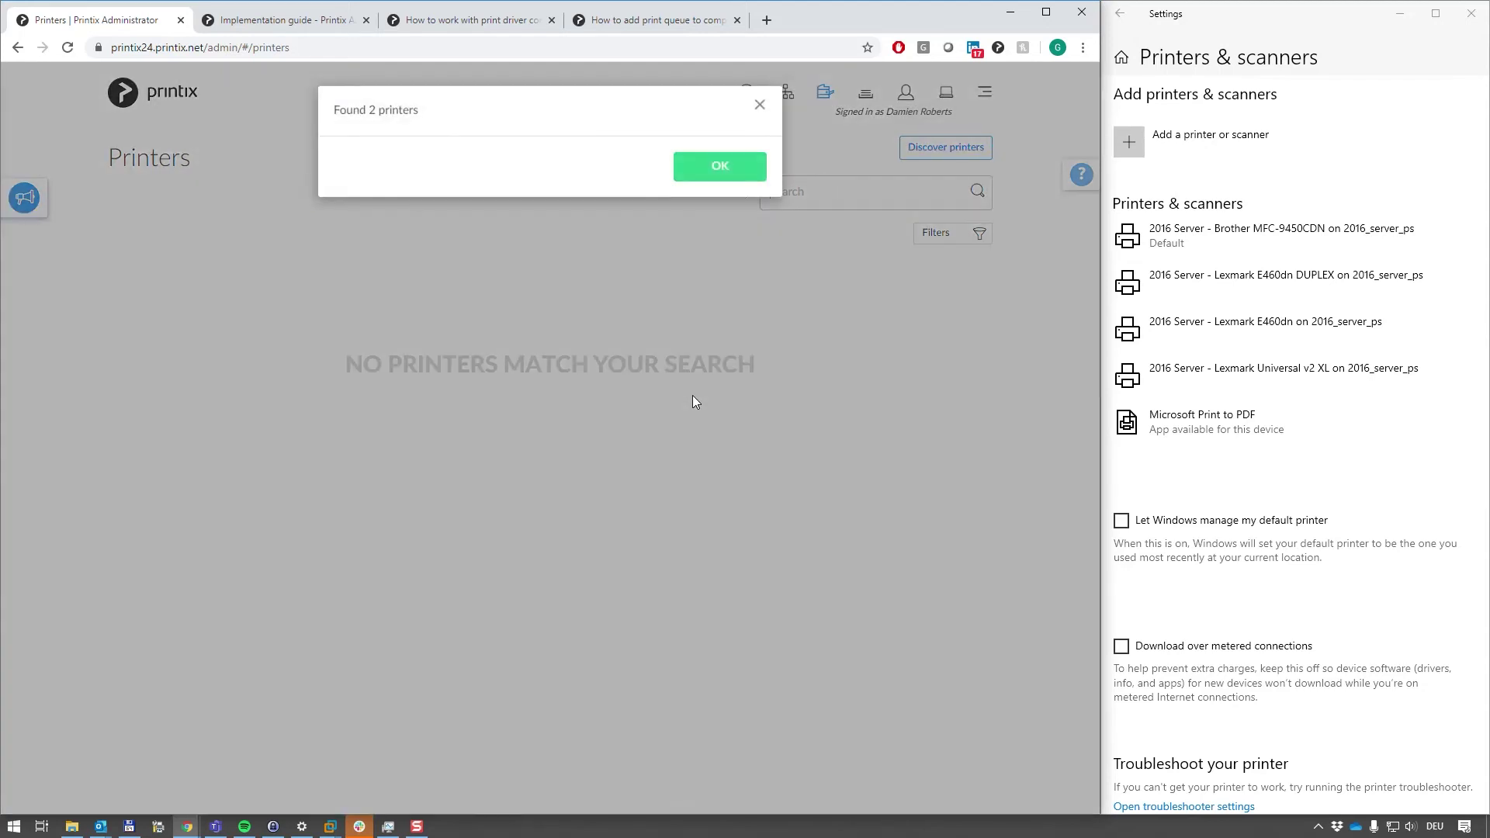
pyautogui.click(720, 167)
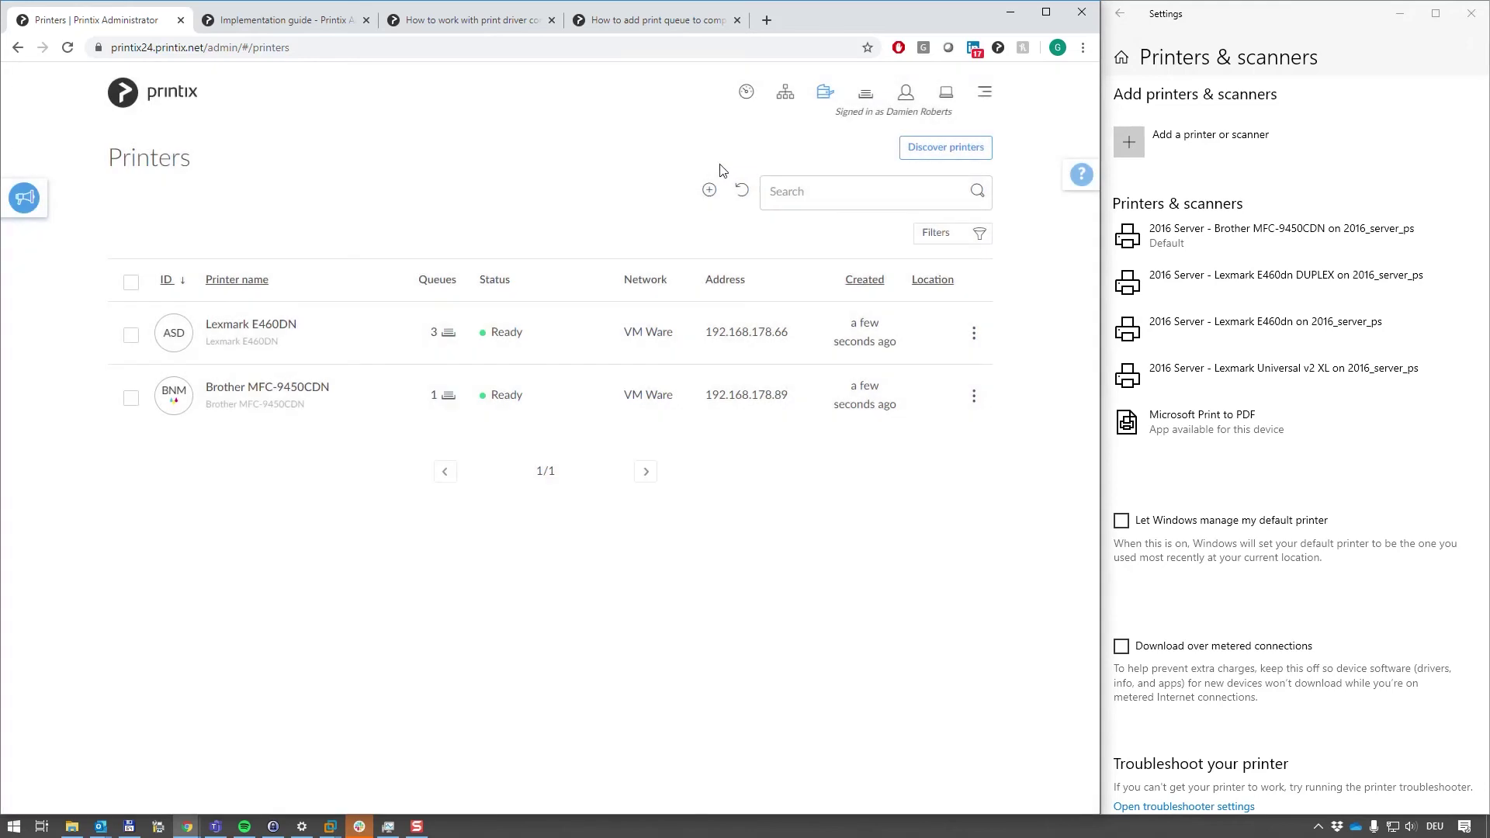
pyautogui.click(445, 335)
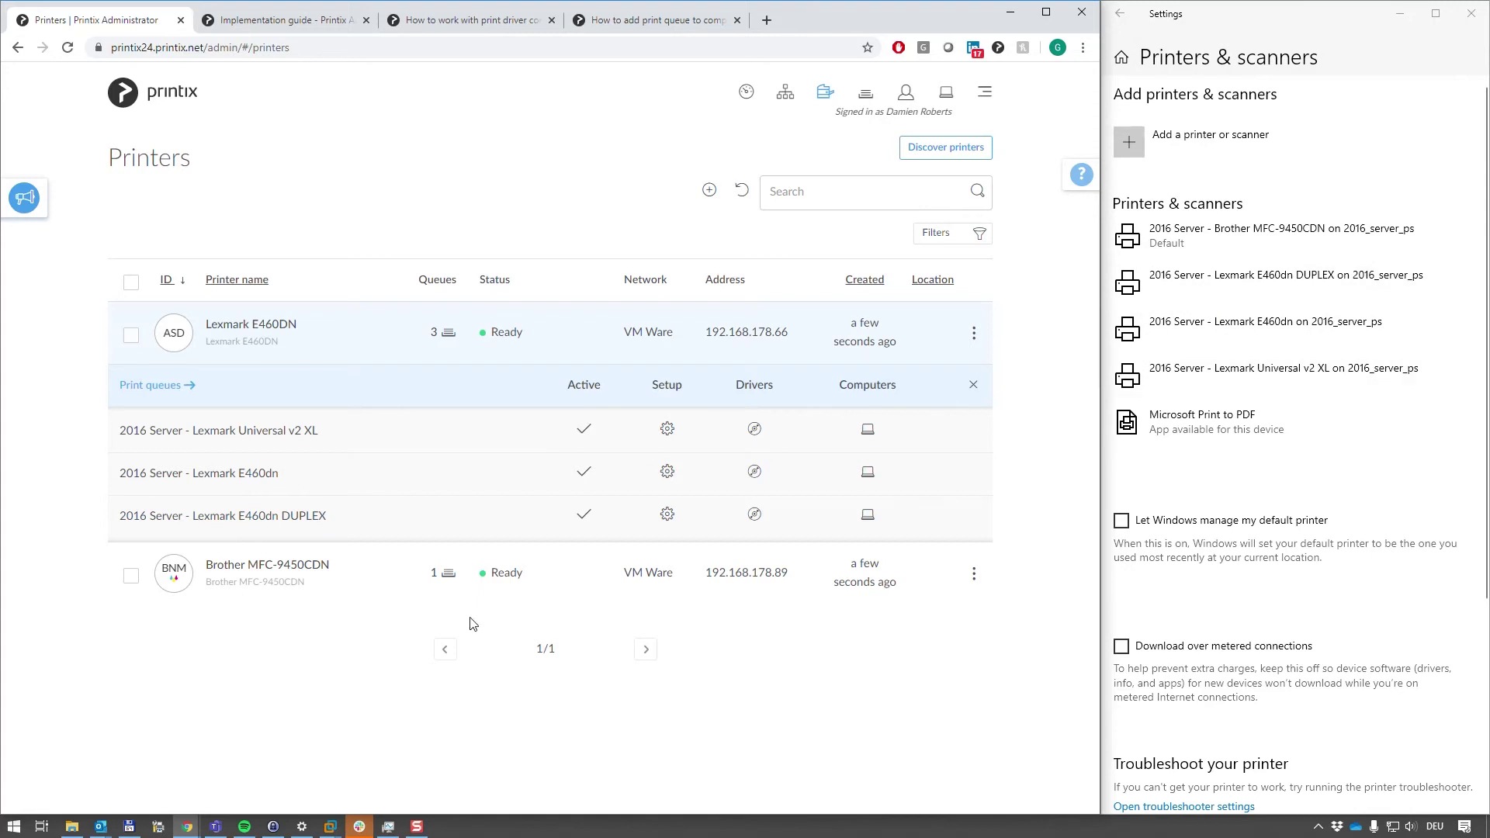
pyautogui.click(450, 578)
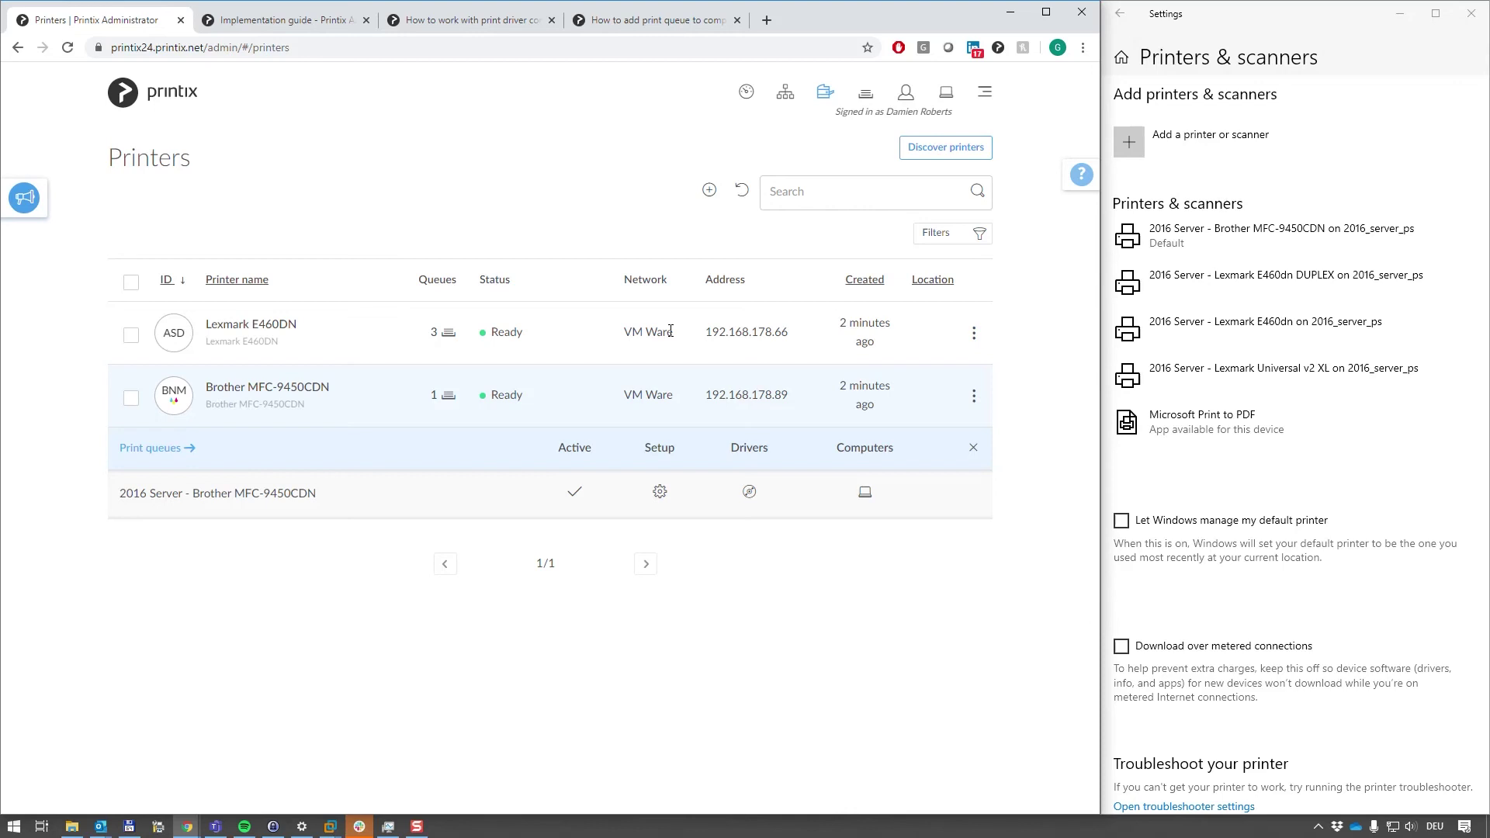
# - Add a new network named Printix for the unknown network adapter of computer HAL9000
pyautogui.click(837, 536)
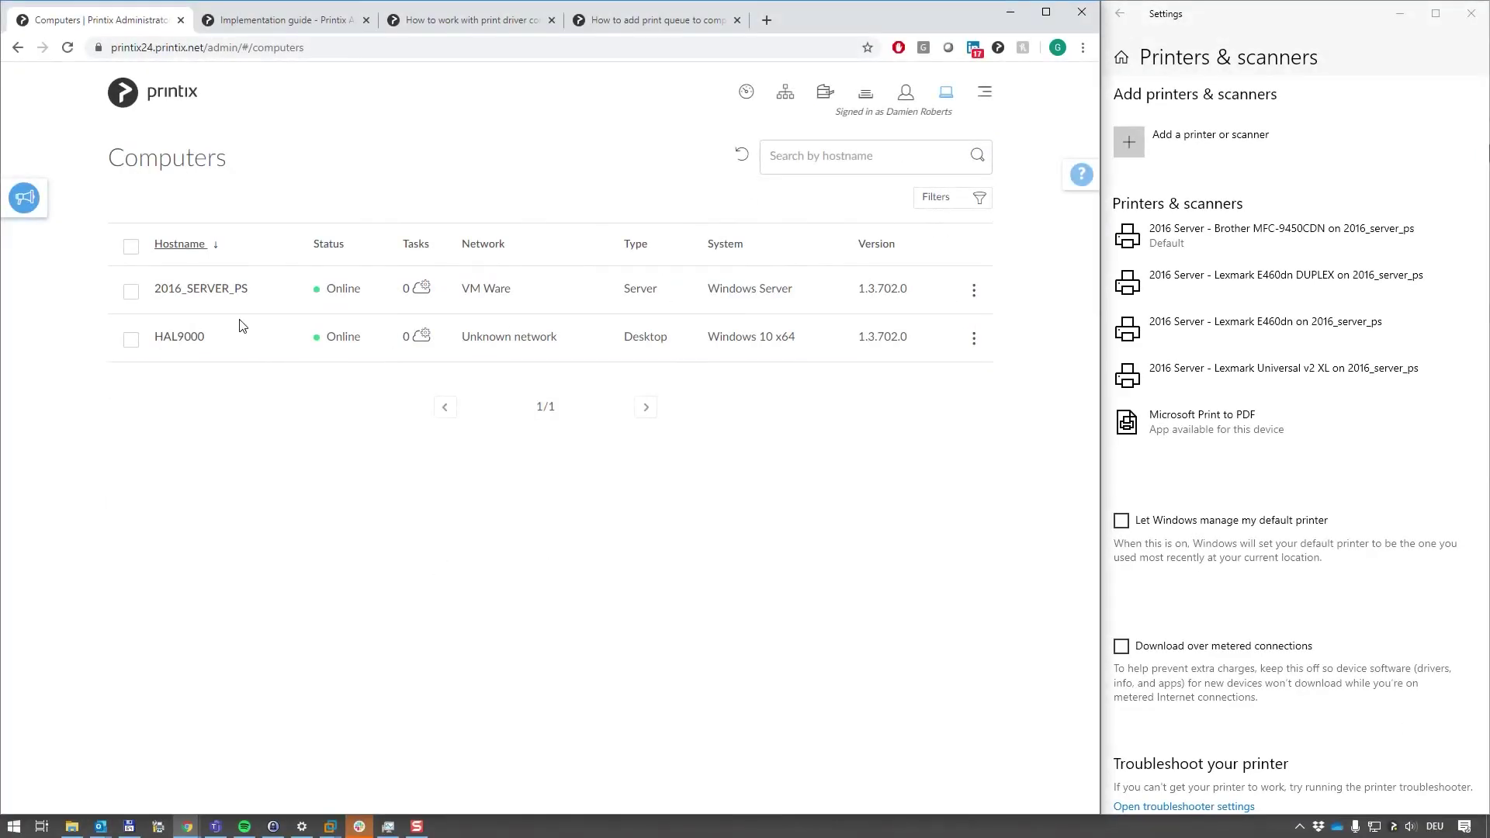
pyautogui.click(175, 338)
pyautogui.scroll(-3, 474, 332)
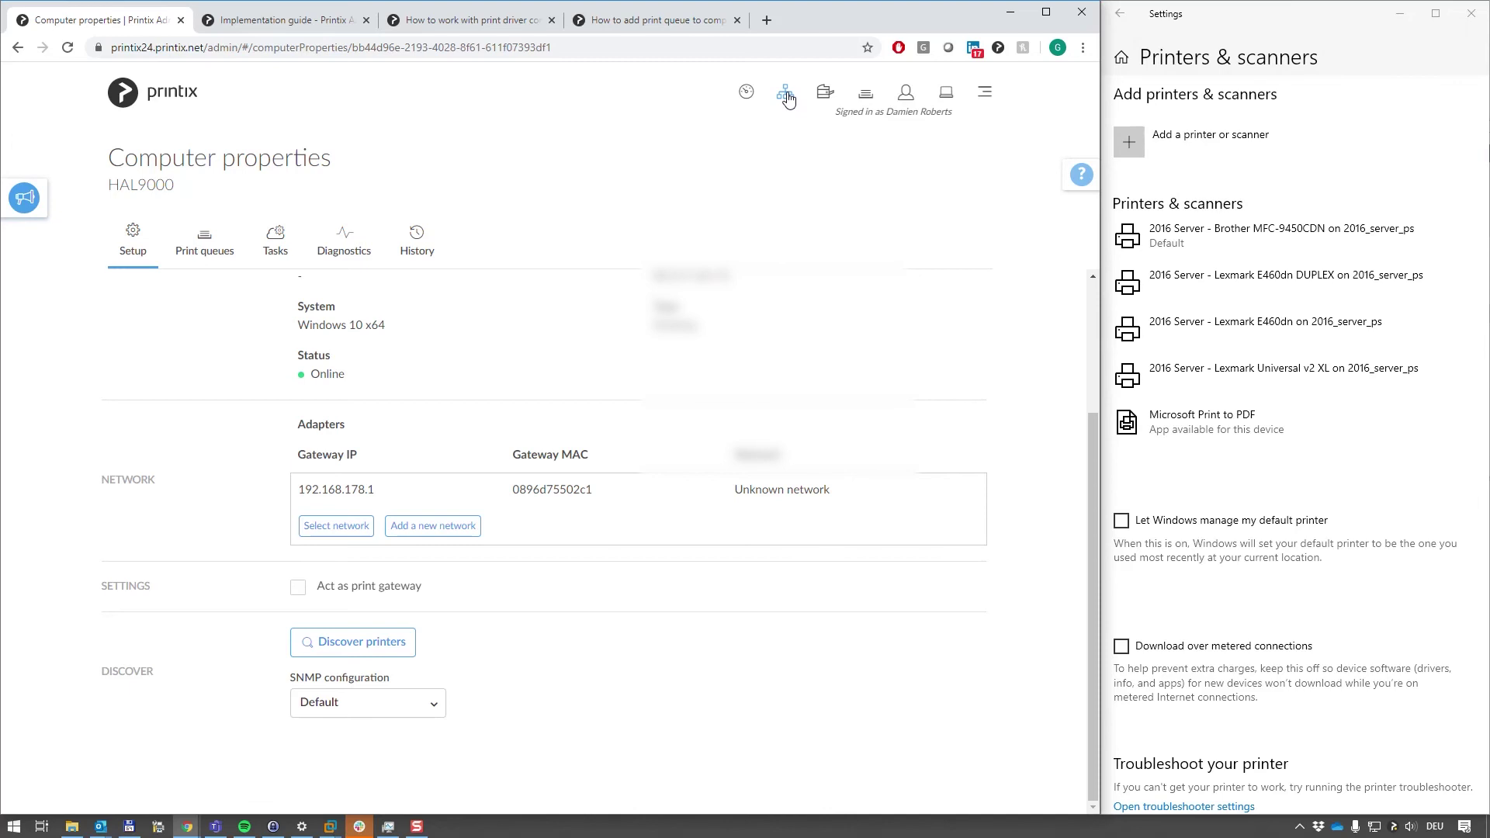
pyautogui.click(442, 531)
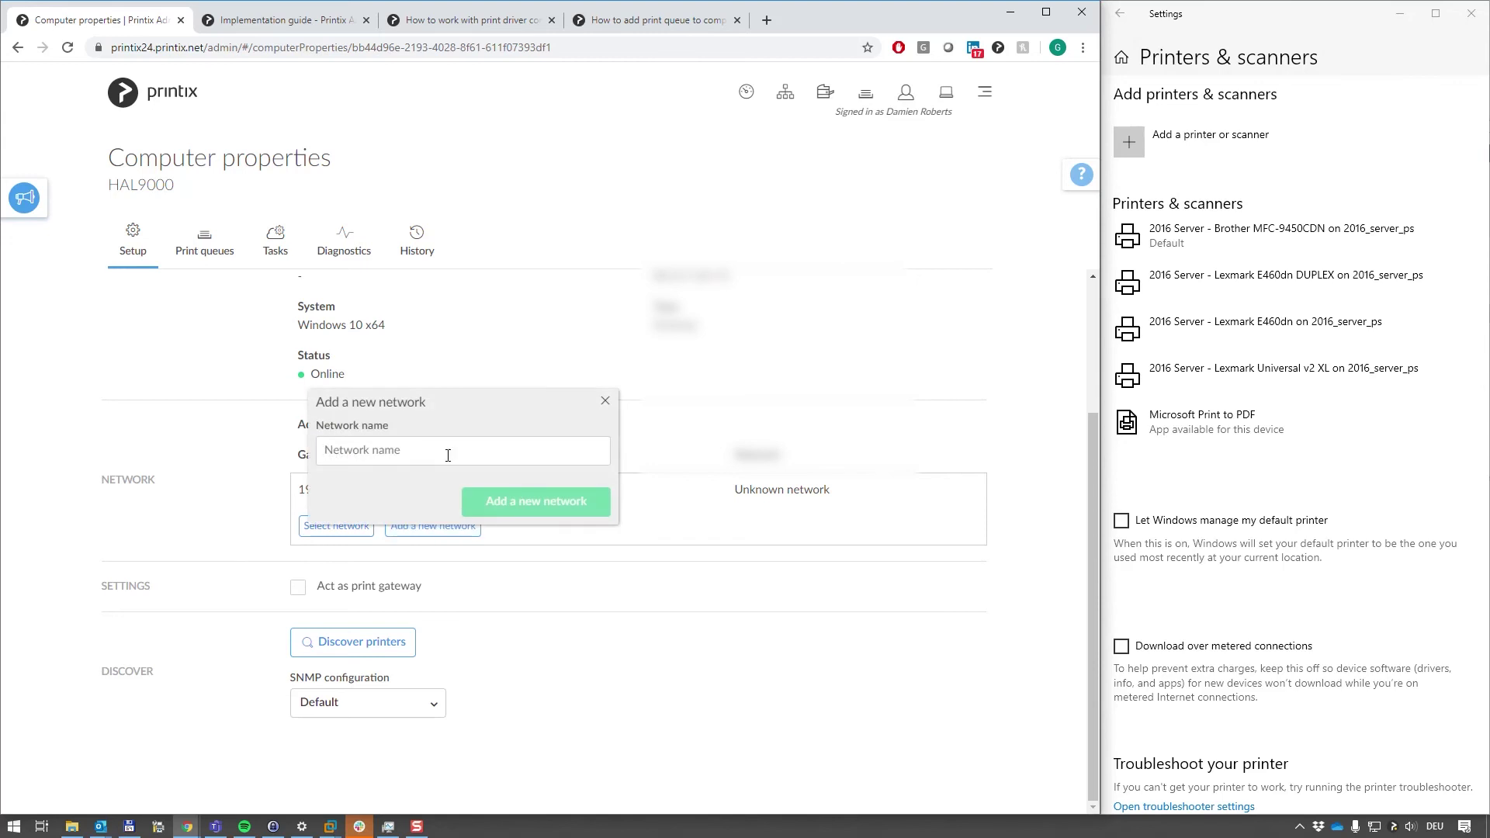
pyautogui.write('Printix')
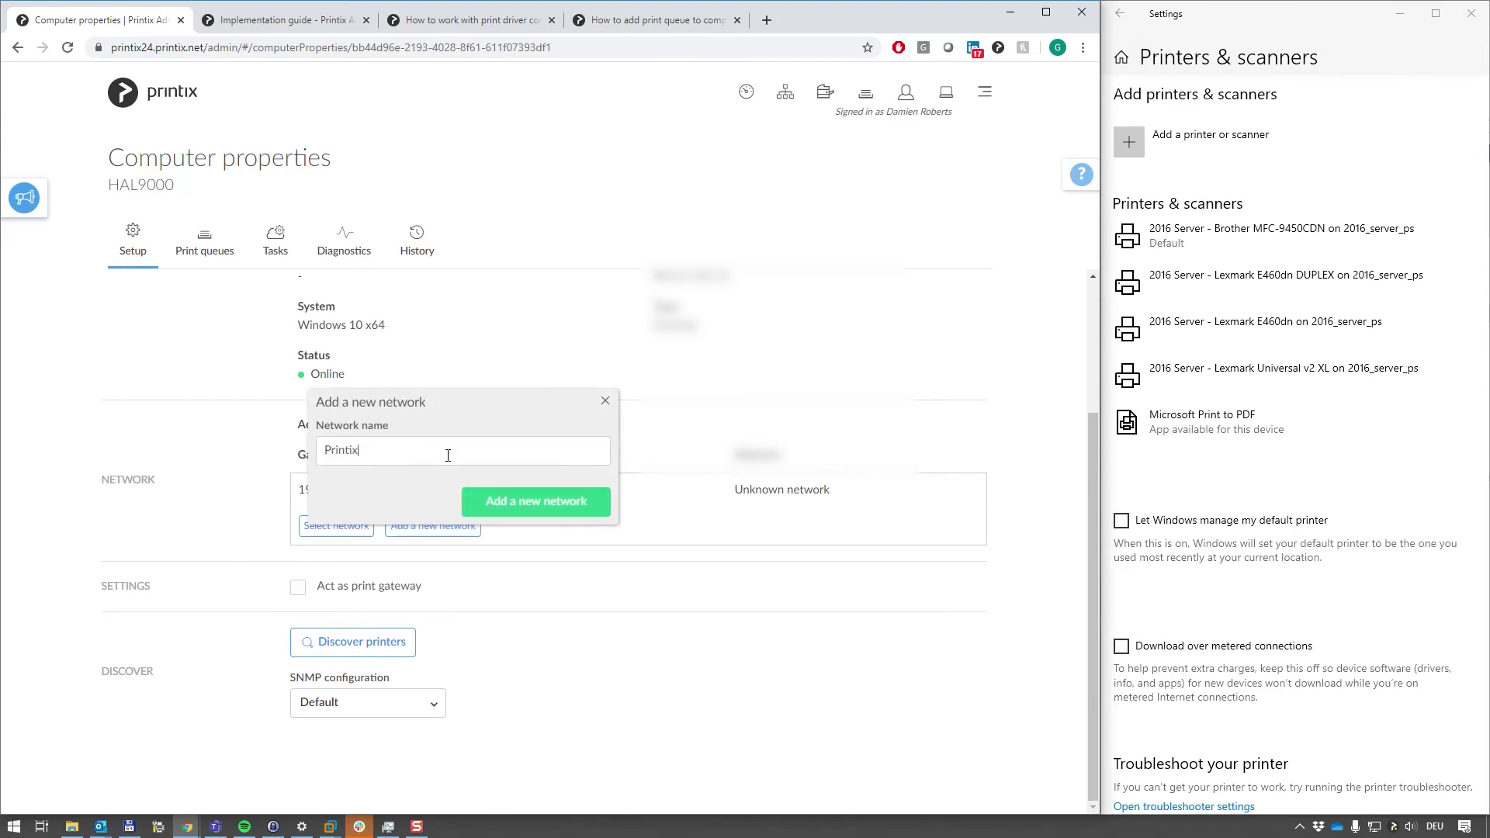
pyautogui.click(512, 508)
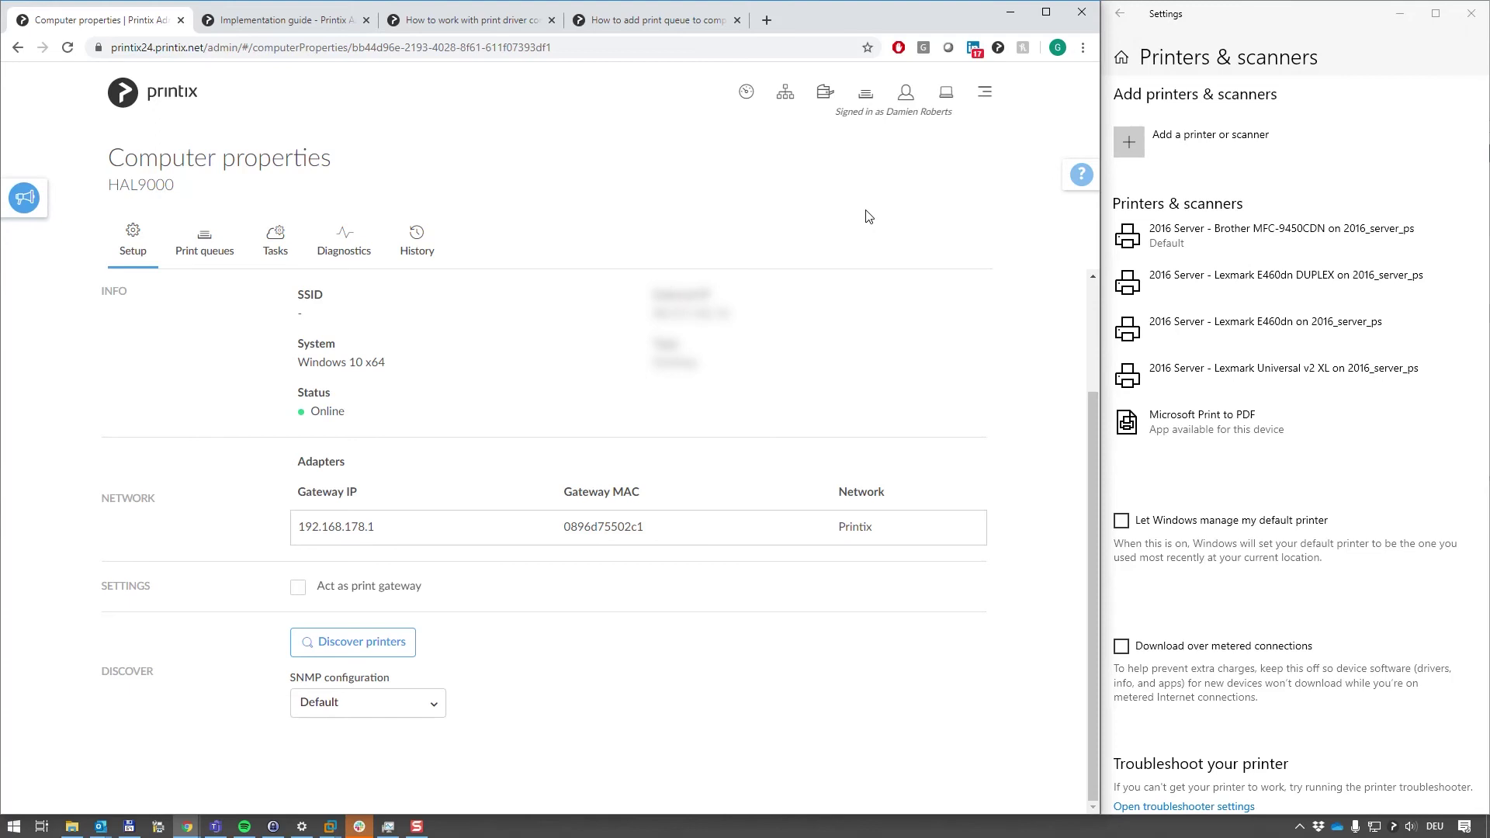
# - Compare the networks assigned to the printers with those assigned to the computers 2016_SERVER_PS and HAL9000
pyautogui.click(825, 93)
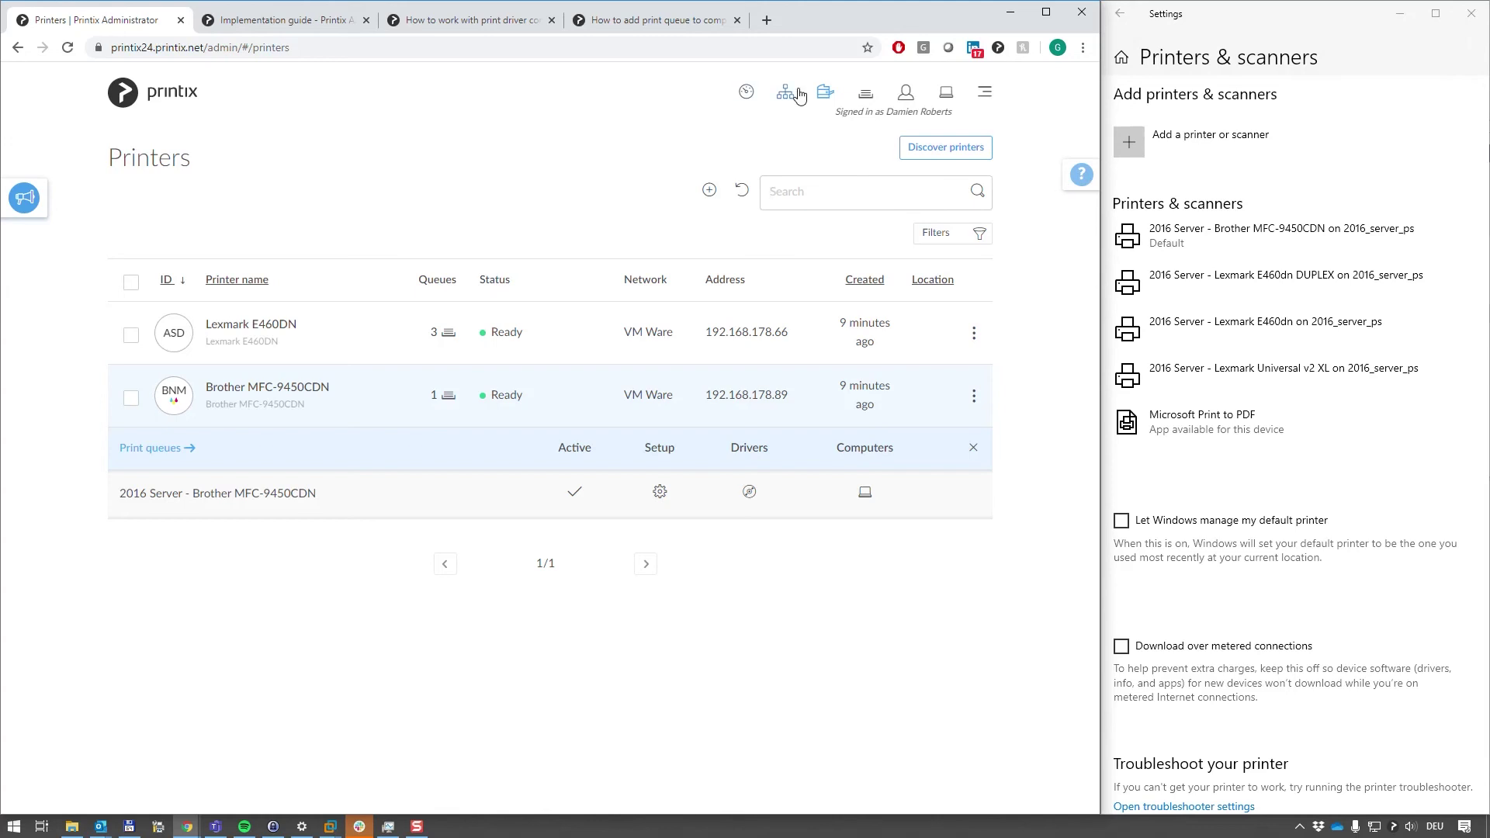
pyautogui.click(1081, 175)
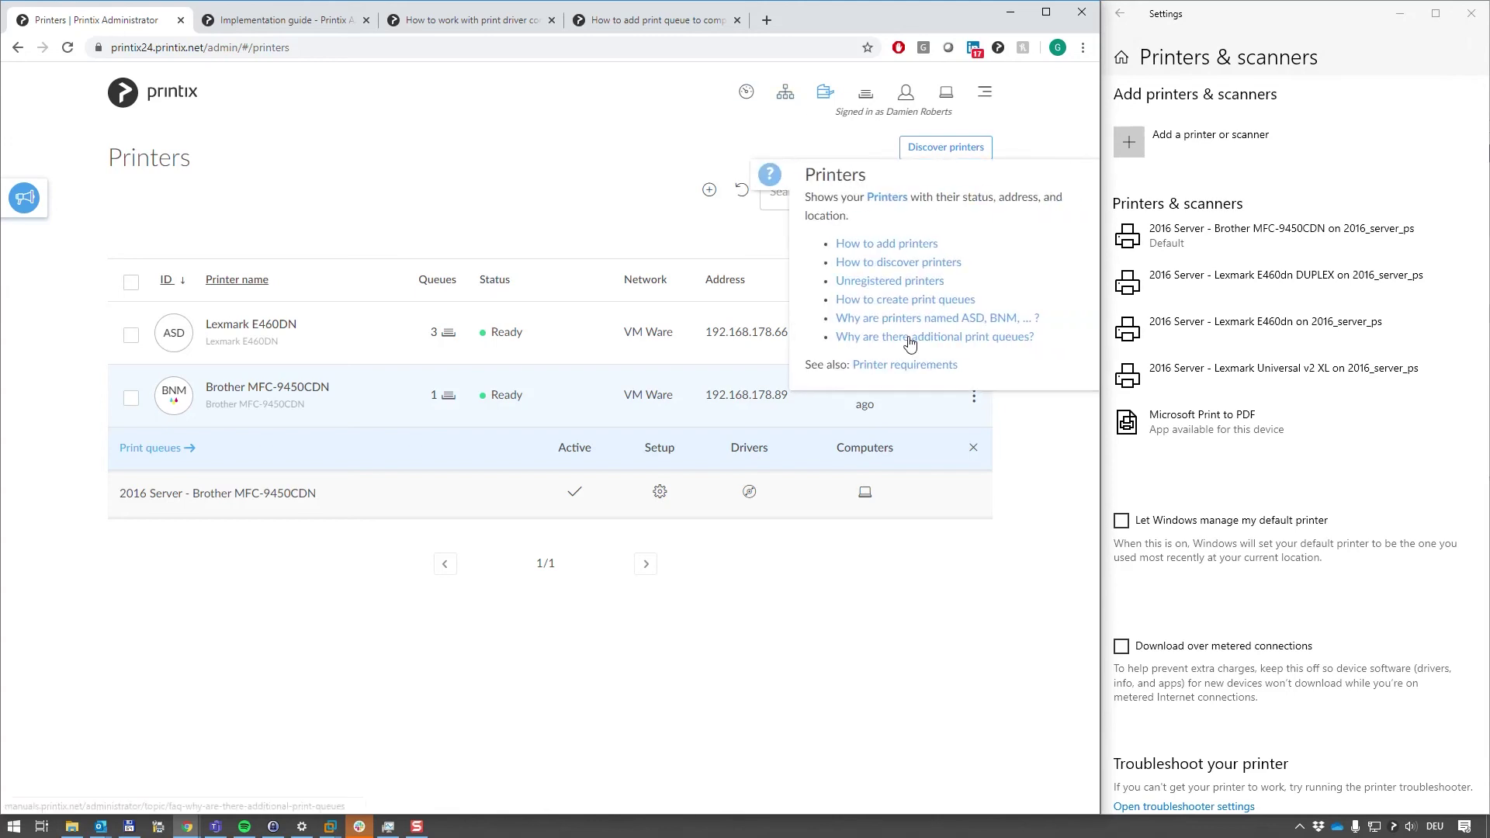
pyautogui.click(916, 573)
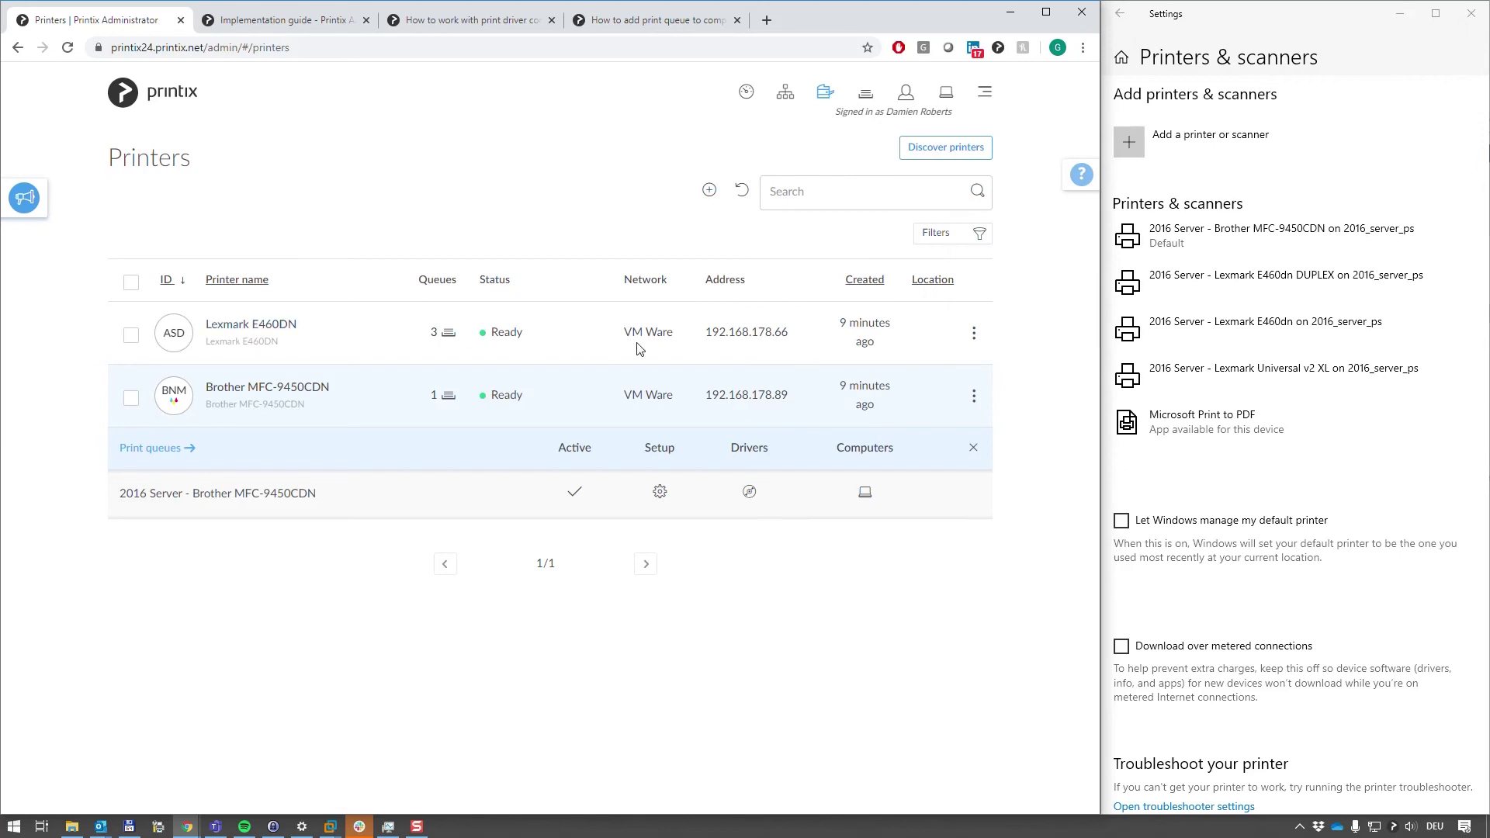
pyautogui.moveTo(623, 335); pyautogui.dragTo(670, 336)
pyautogui.click(672, 336)
pyautogui.click(943, 97)
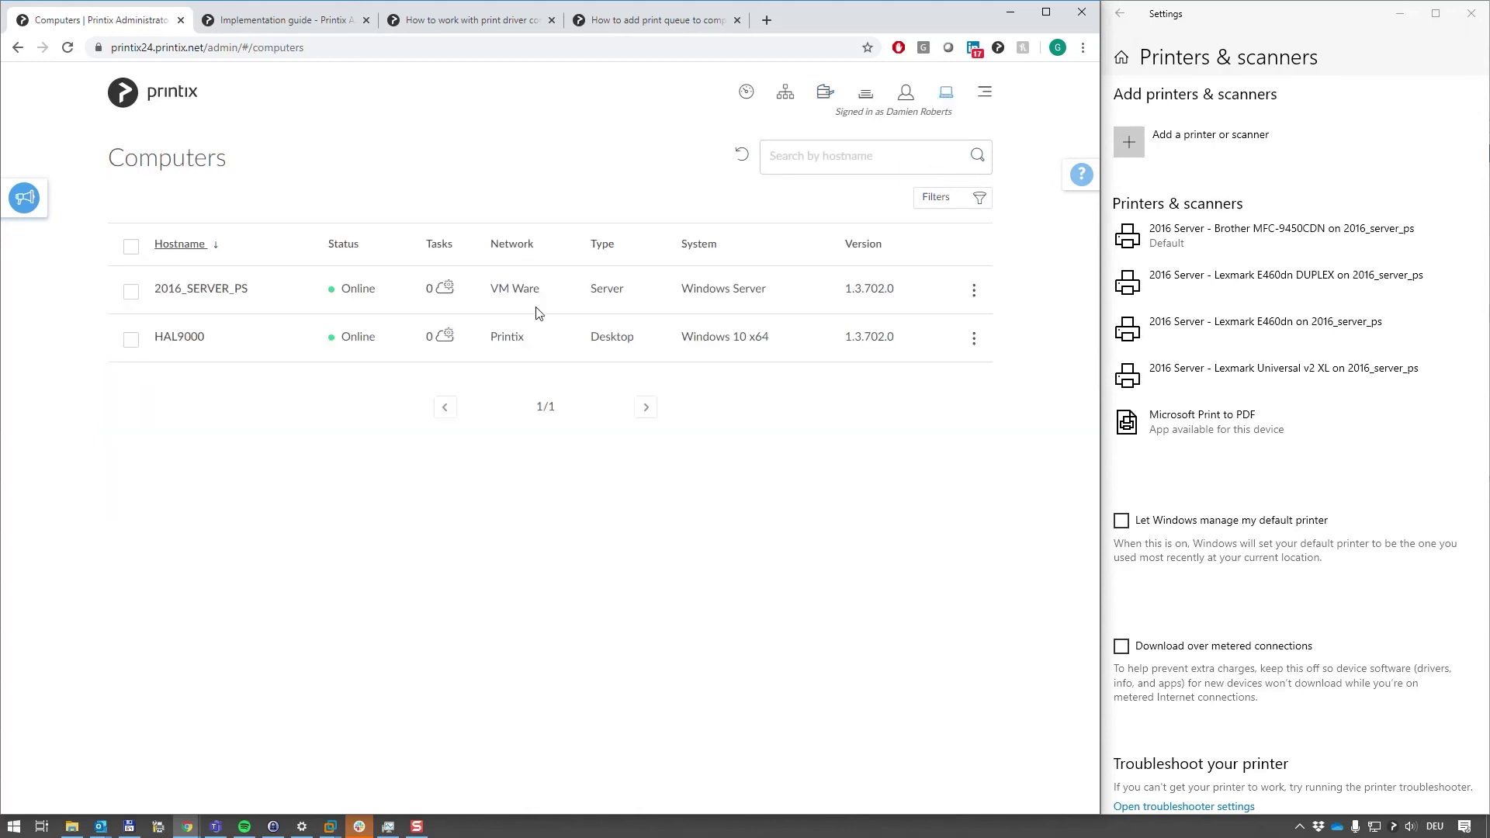
pyautogui.doubleClick(506, 338)
pyautogui.click(825, 93)
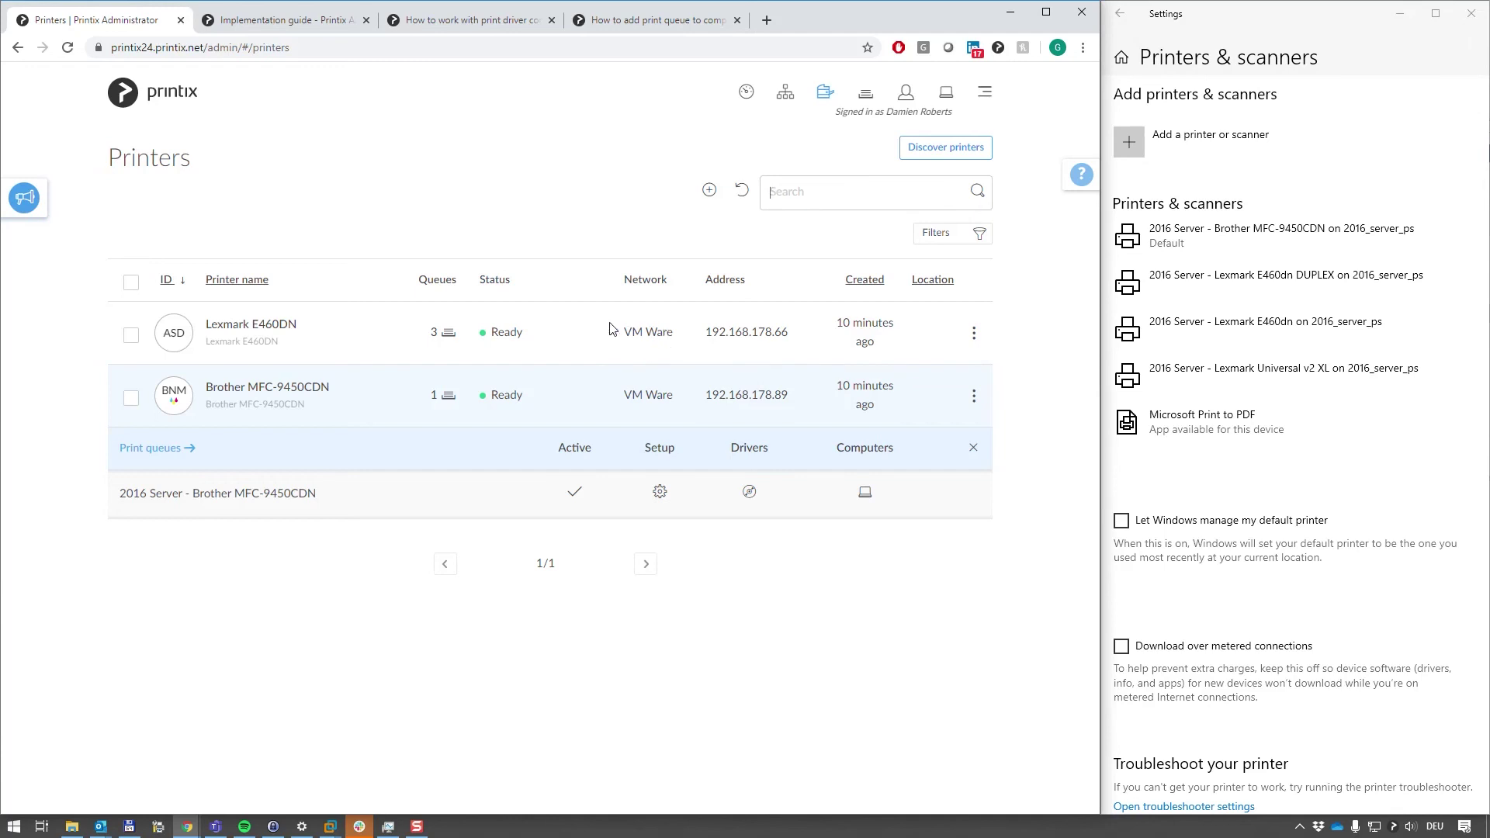
# - Assign both the Lexmark E460DN and Brother MFC-9450CDN printers to the Printix network and save the change
pyautogui.click(131, 283)
pyautogui.click(914, 777)
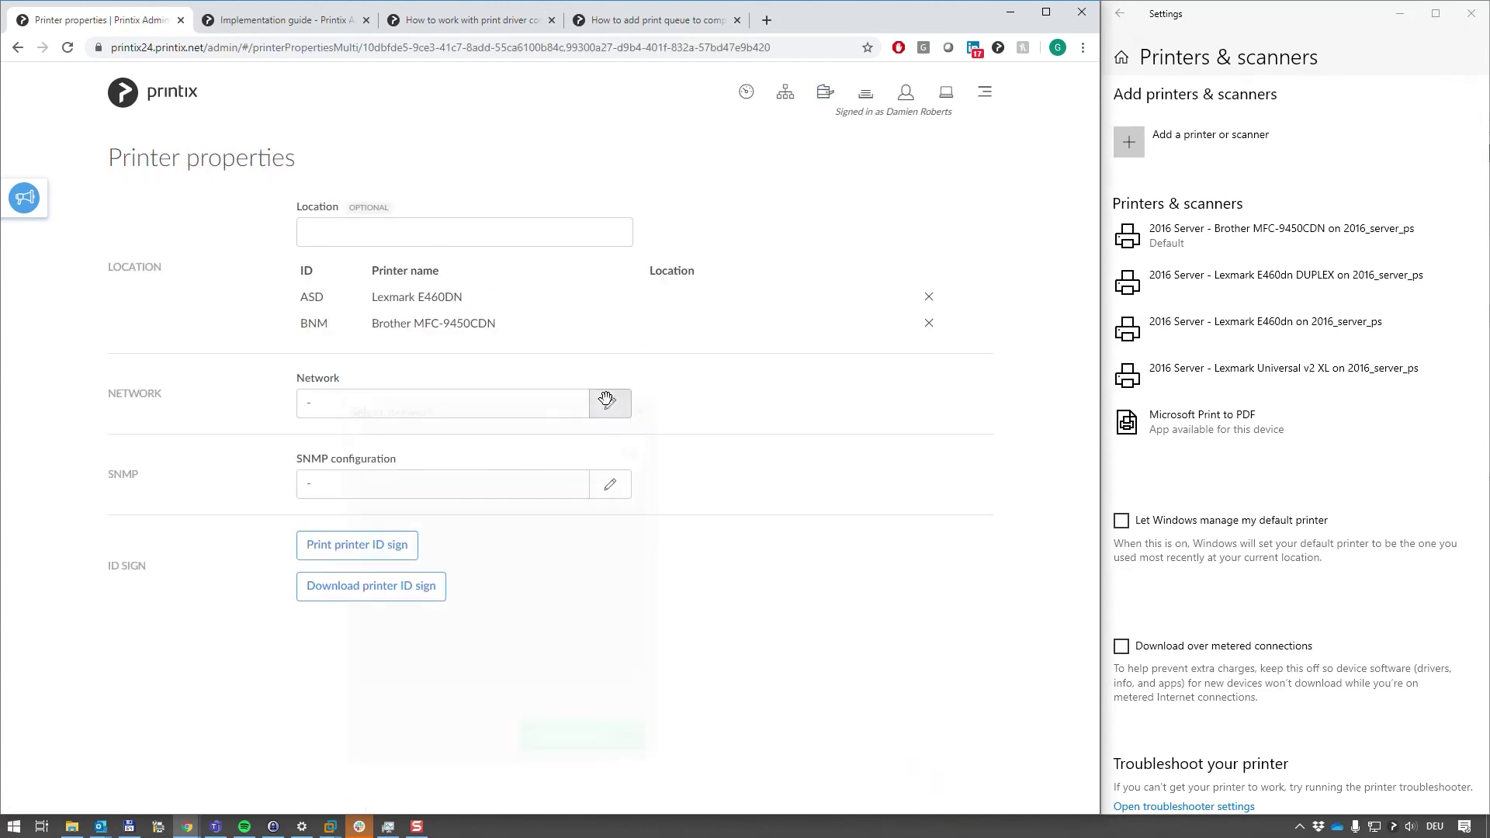
pyautogui.click(610, 404)
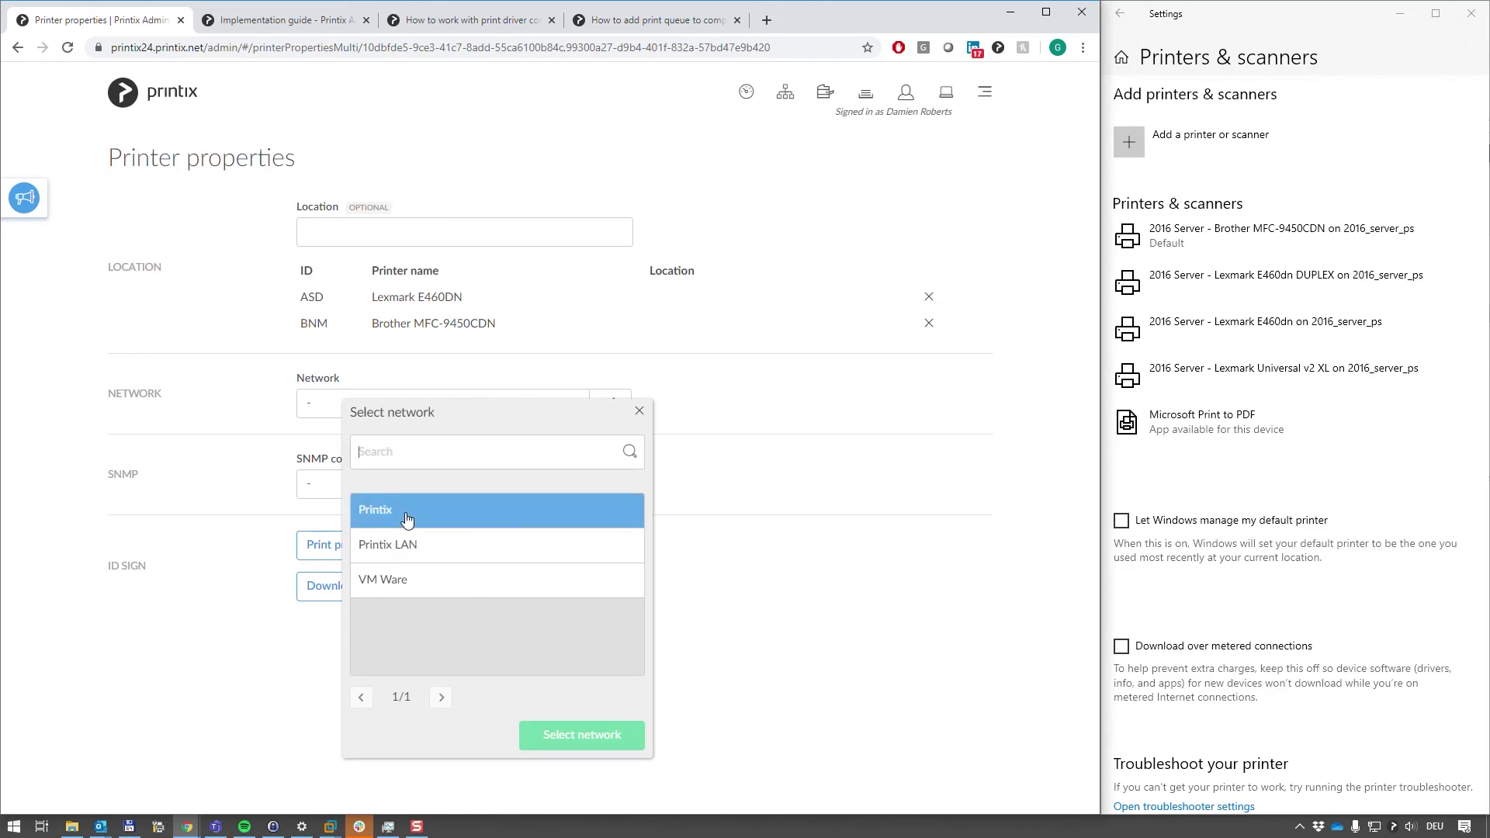
pyautogui.click(383, 513)
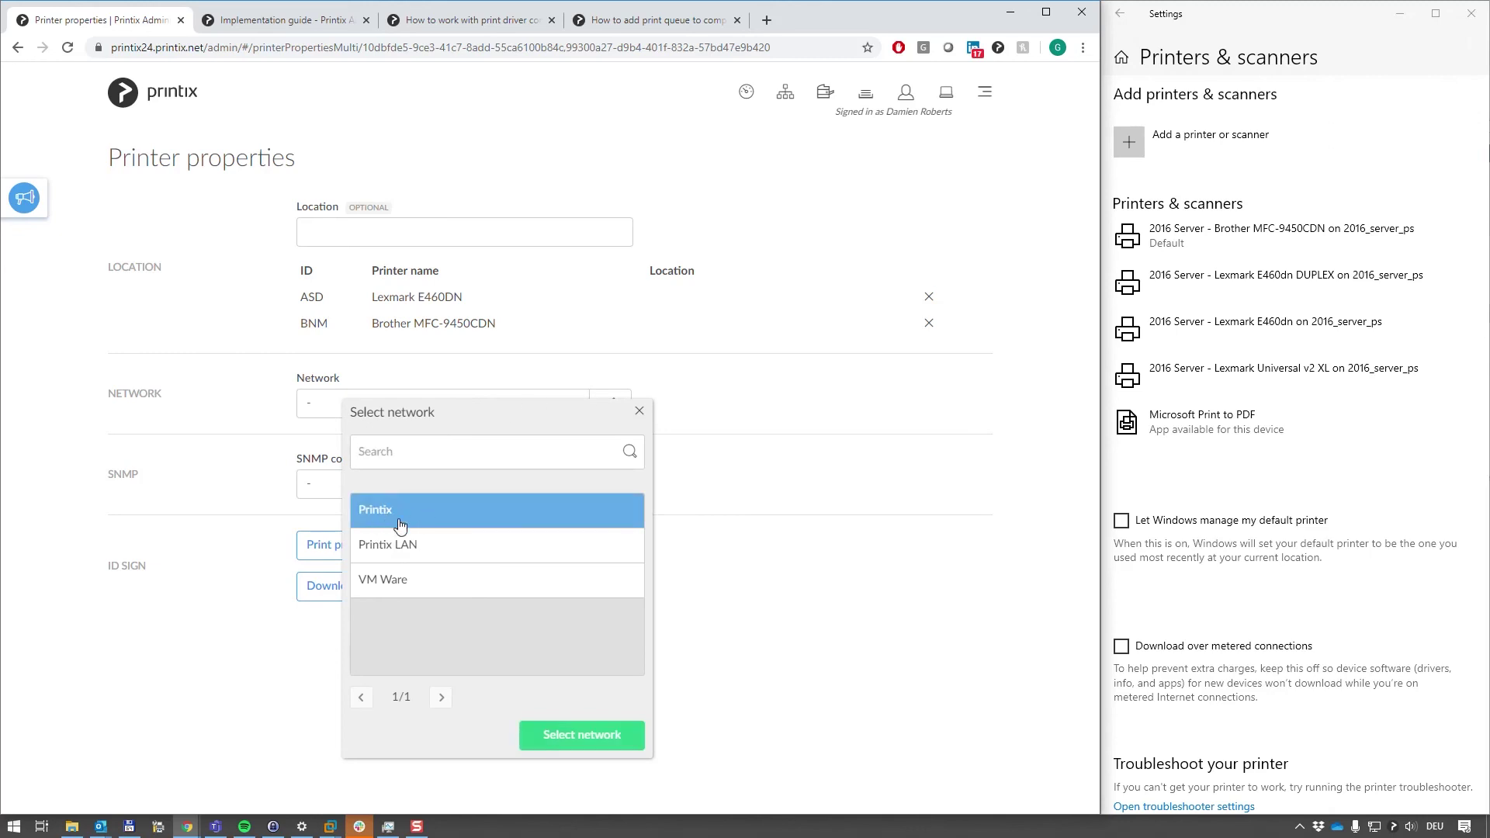
pyautogui.click(561, 732)
pyautogui.click(931, 782)
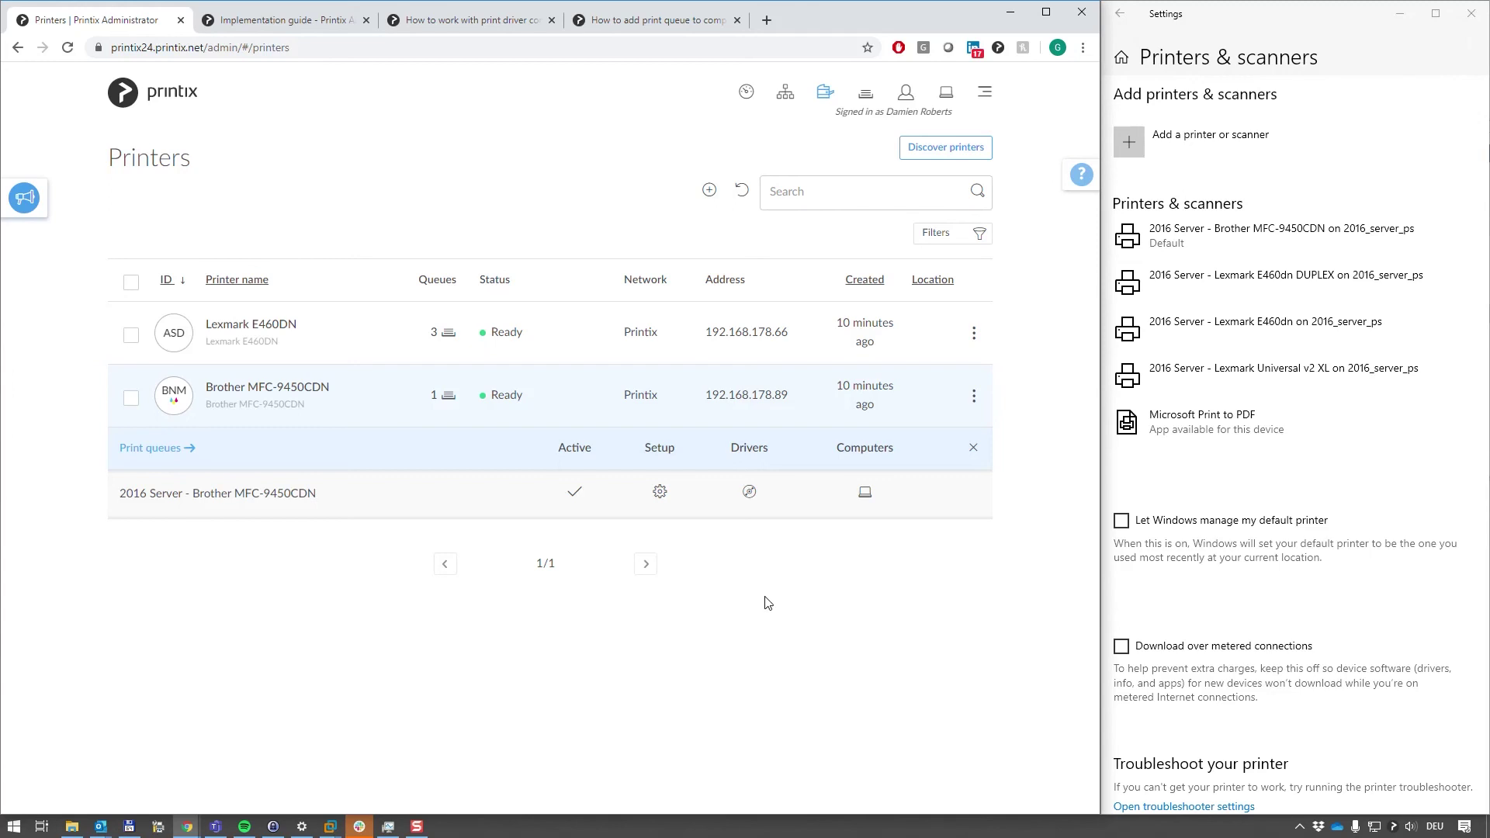
# - Set Convert print queues to Yes in the properties of the Printix network and save
pyautogui.click(784, 99)
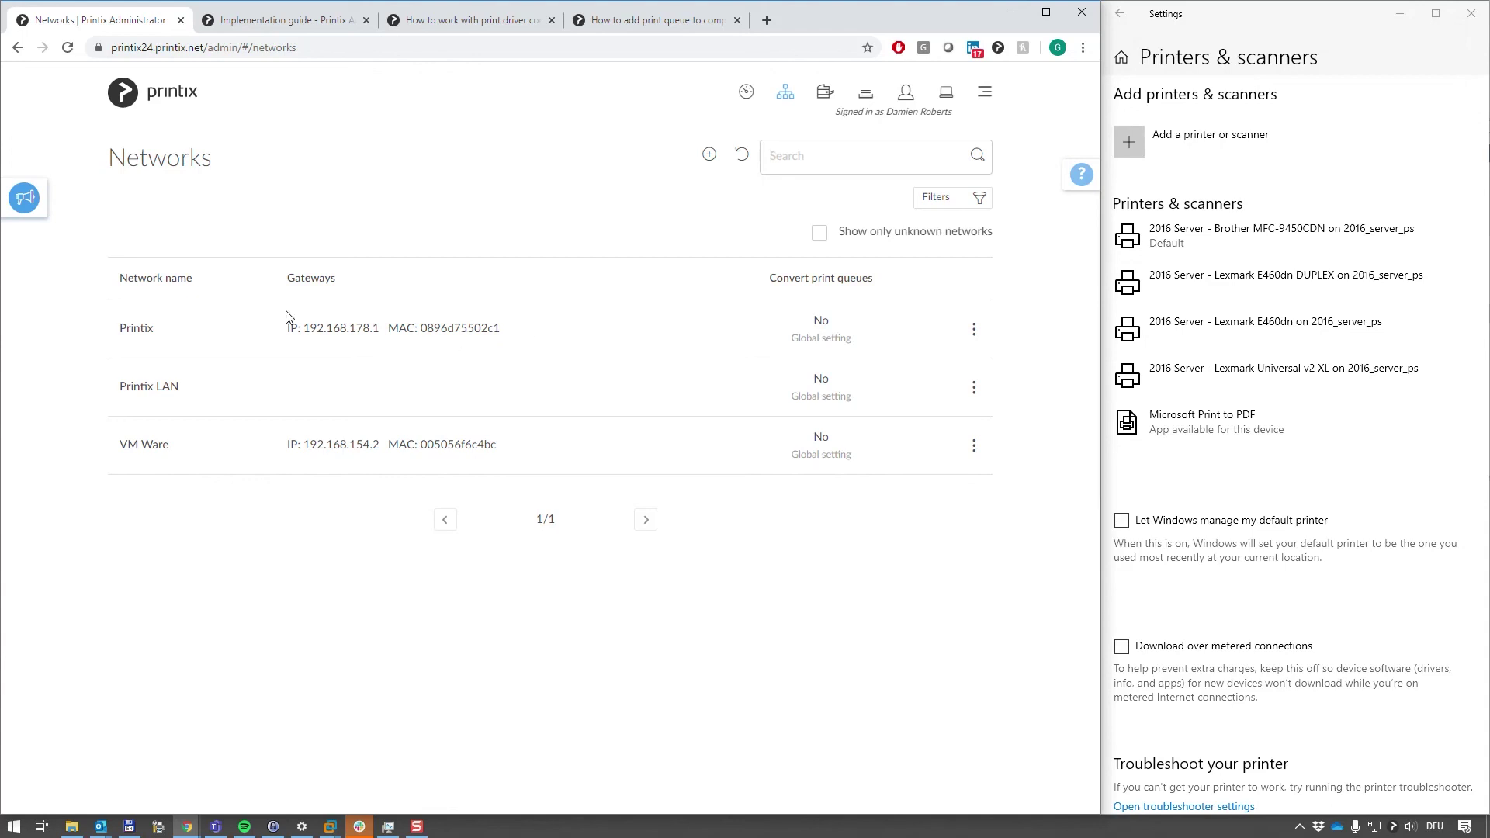
pyautogui.click(146, 334)
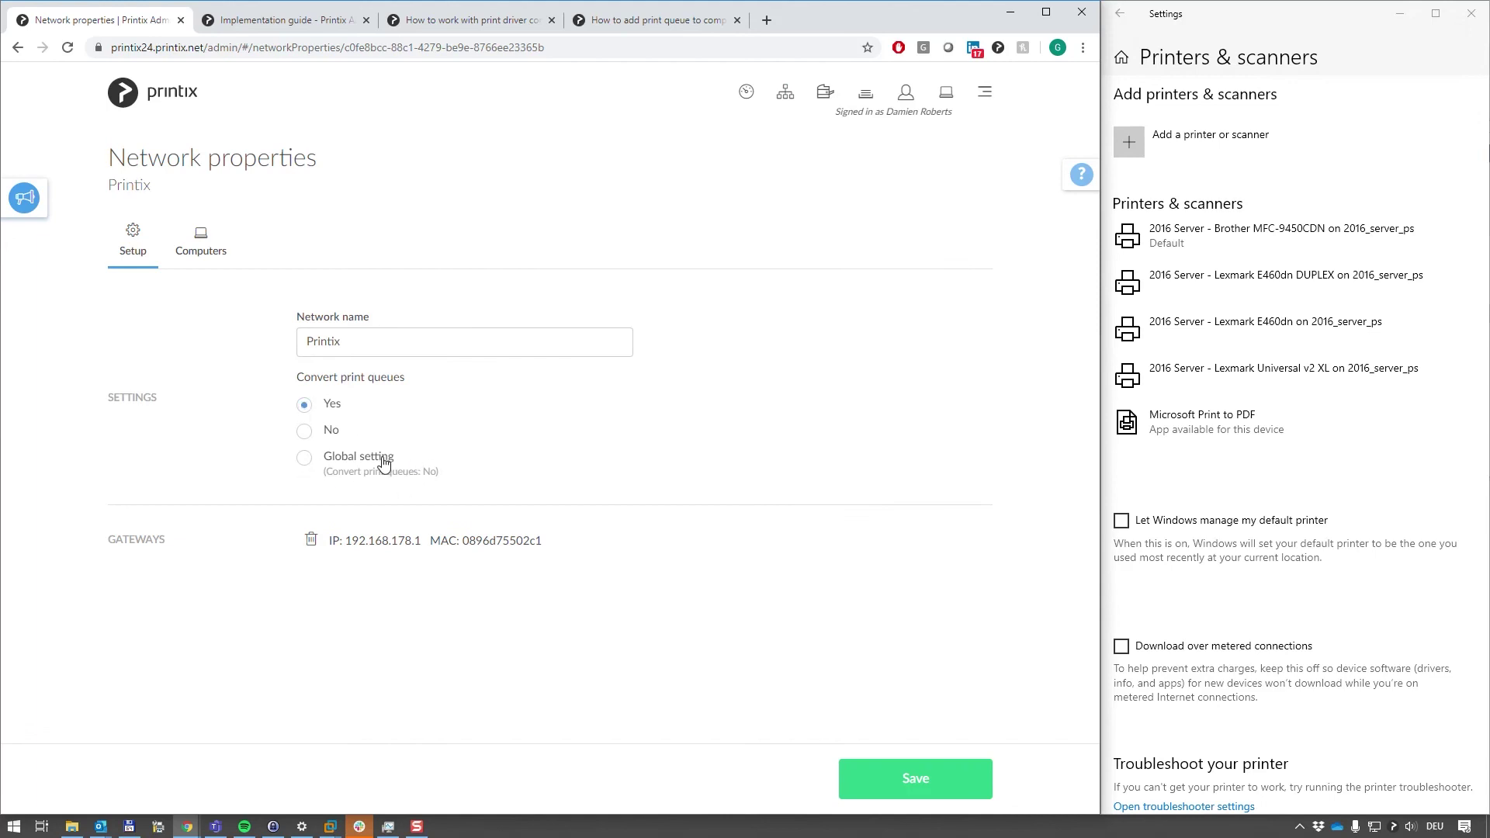
pyautogui.click(900, 777)
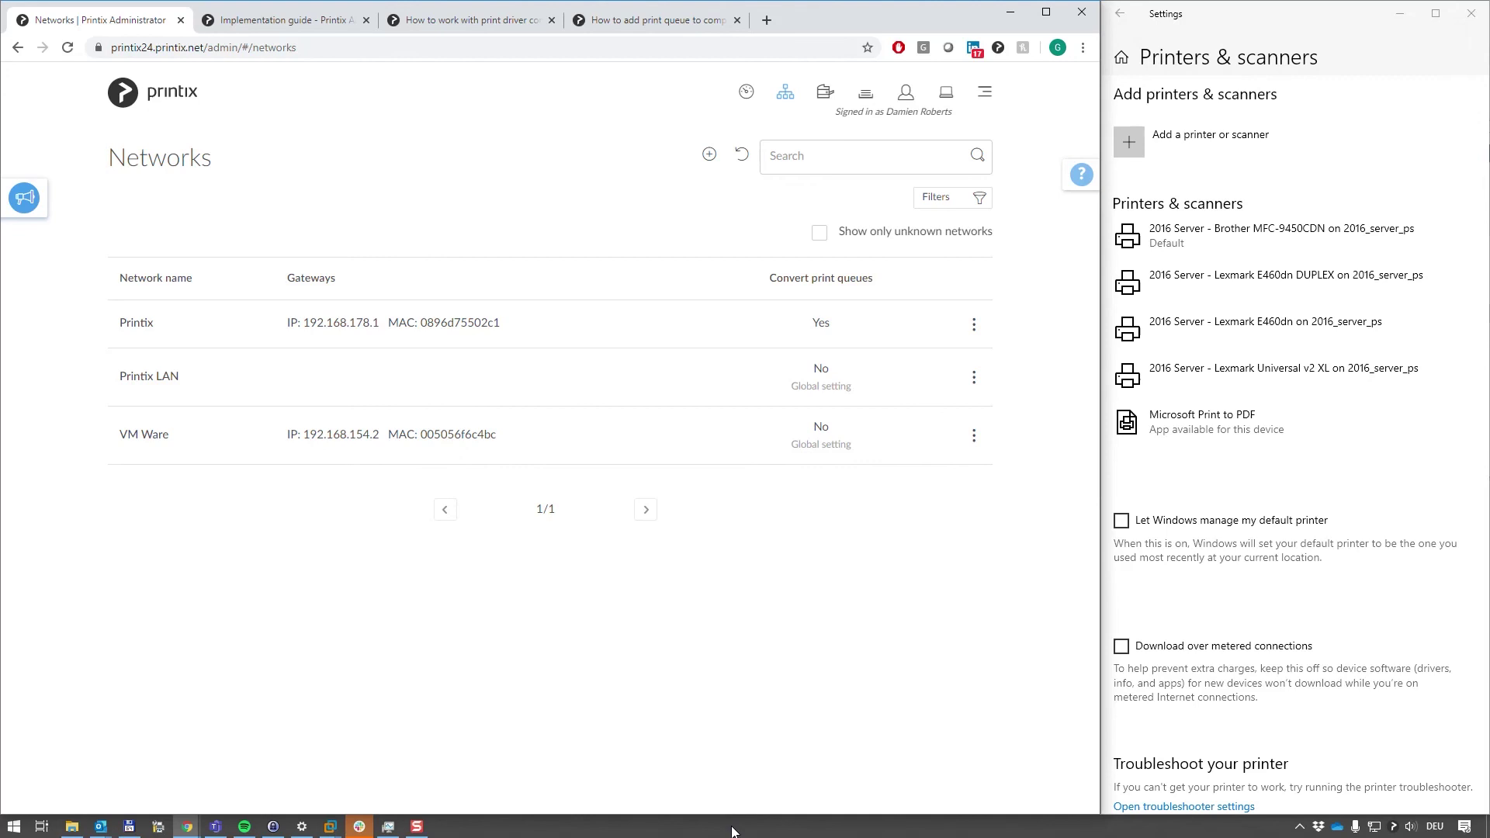
pyautogui.click(388, 827)
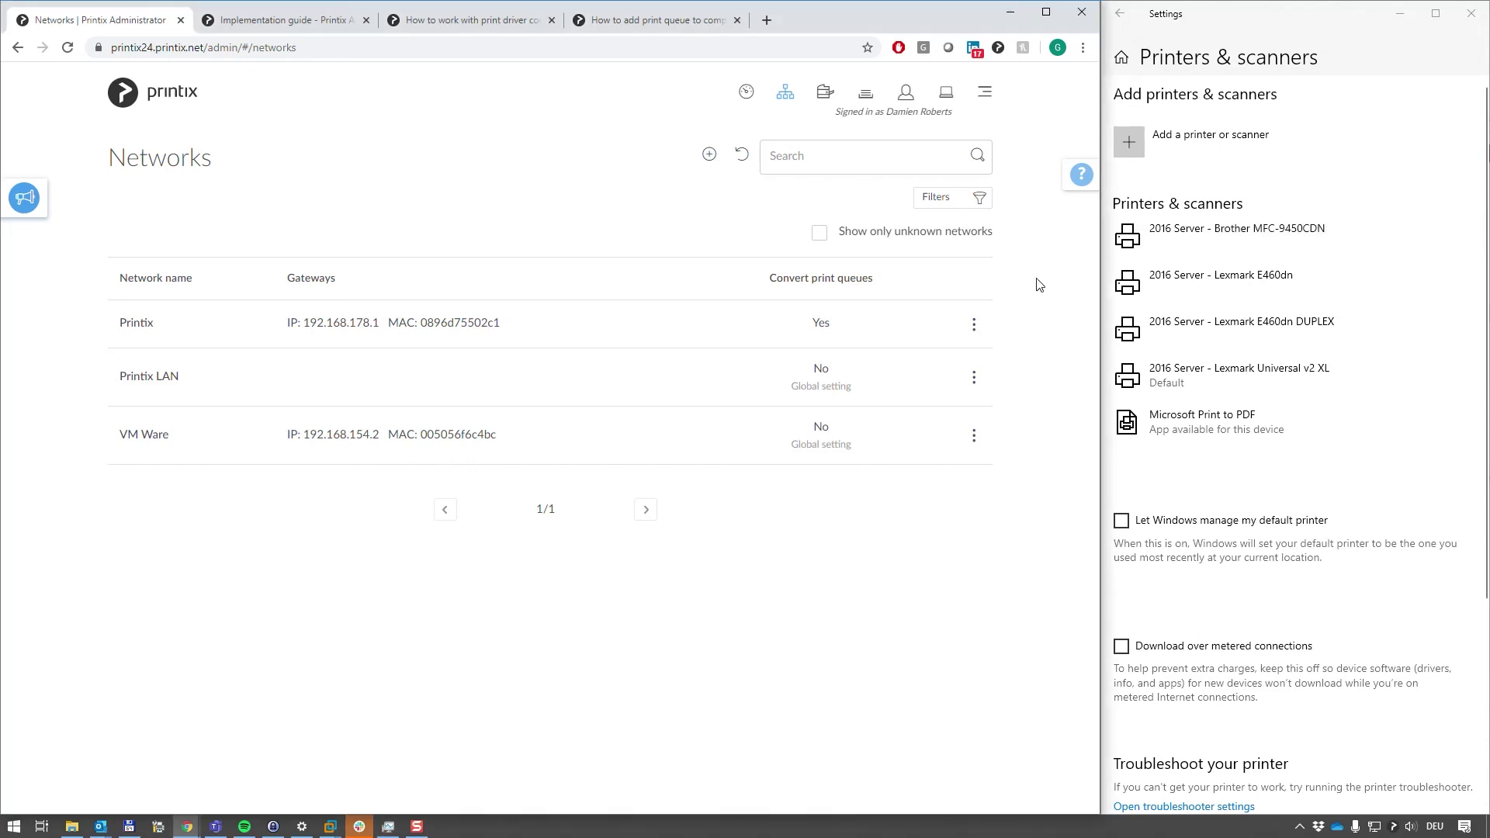
# - Rename the print queue 2016 Server - Lexmark E460dn as Lexmark E460dn and save it
pyautogui.click(865, 92)
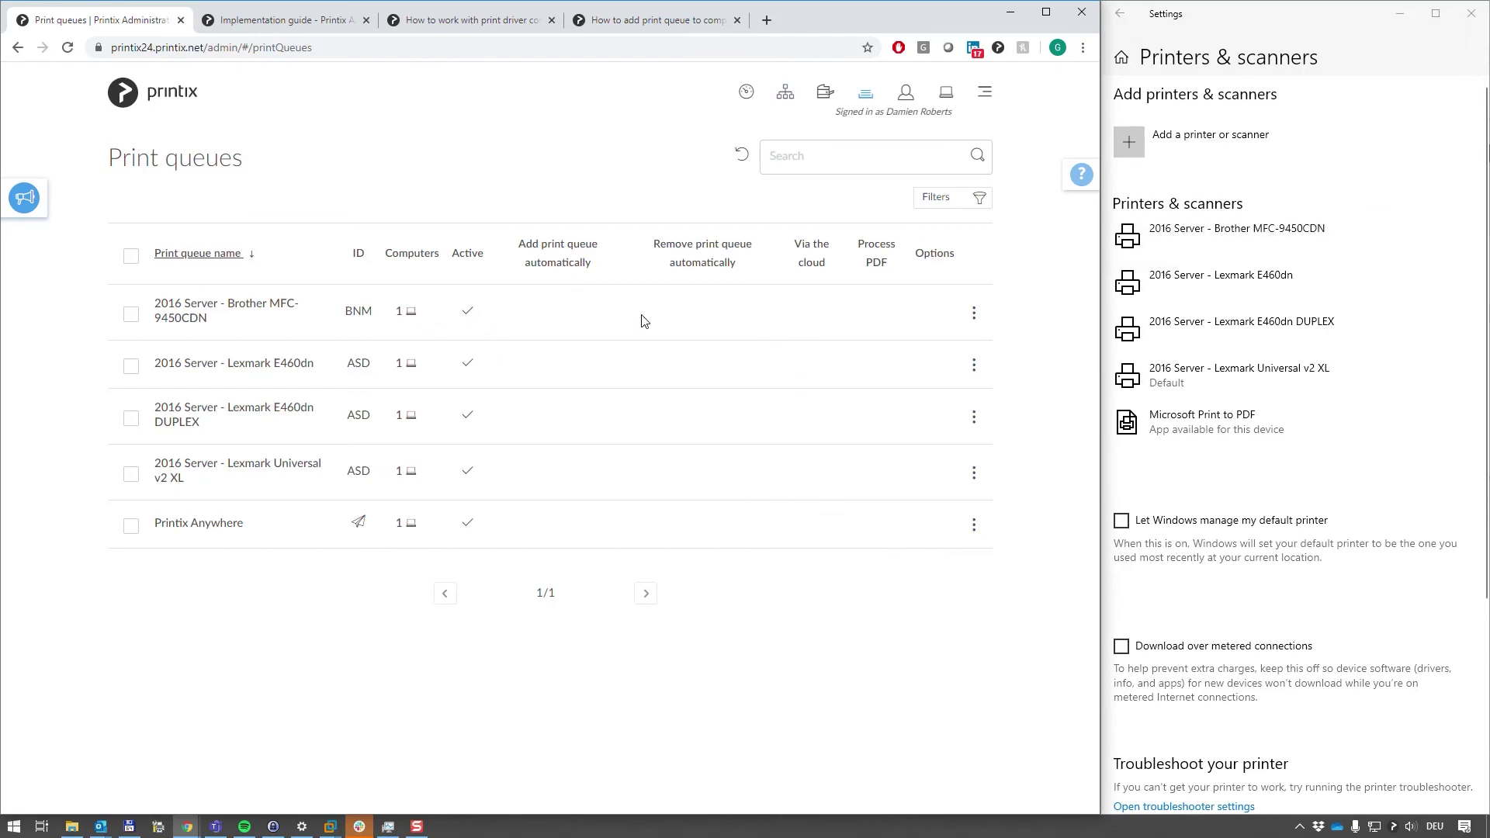
pyautogui.click(193, 372)
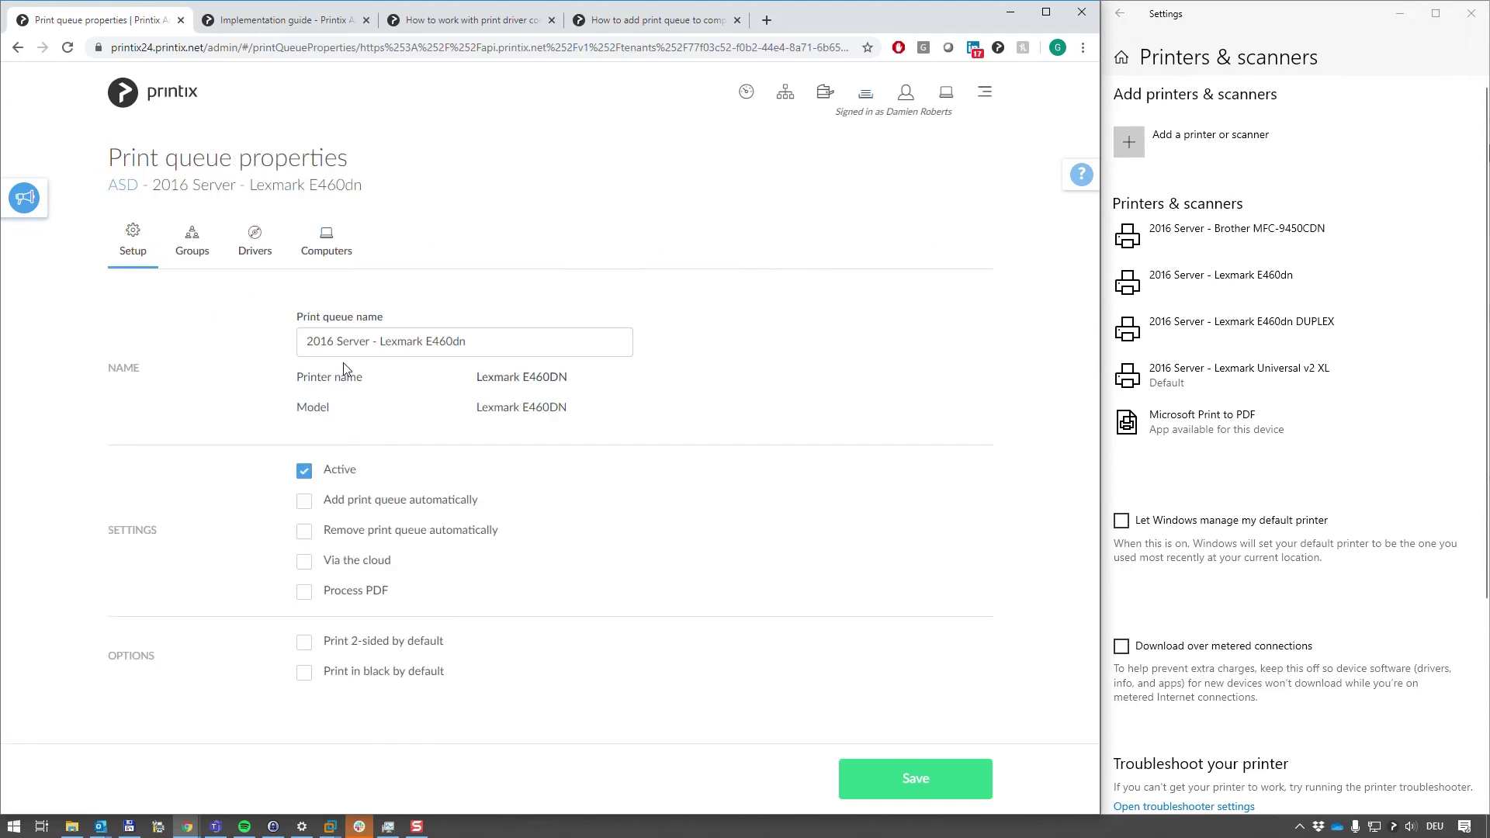
pyautogui.moveTo(380, 341); pyautogui.dragTo(242, 340)
pyautogui.press('BackSpace')
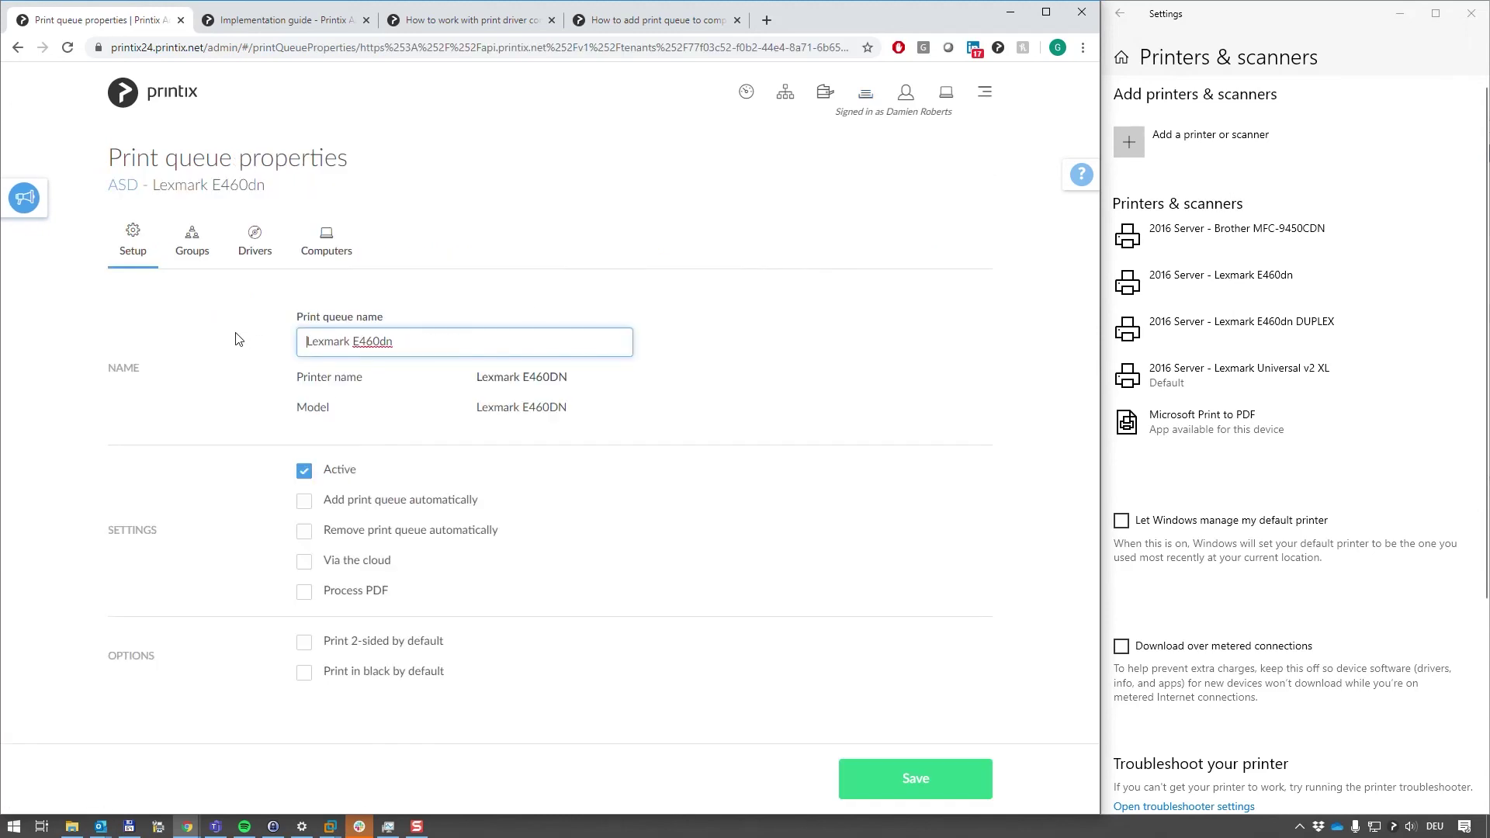
pyautogui.click(918, 780)
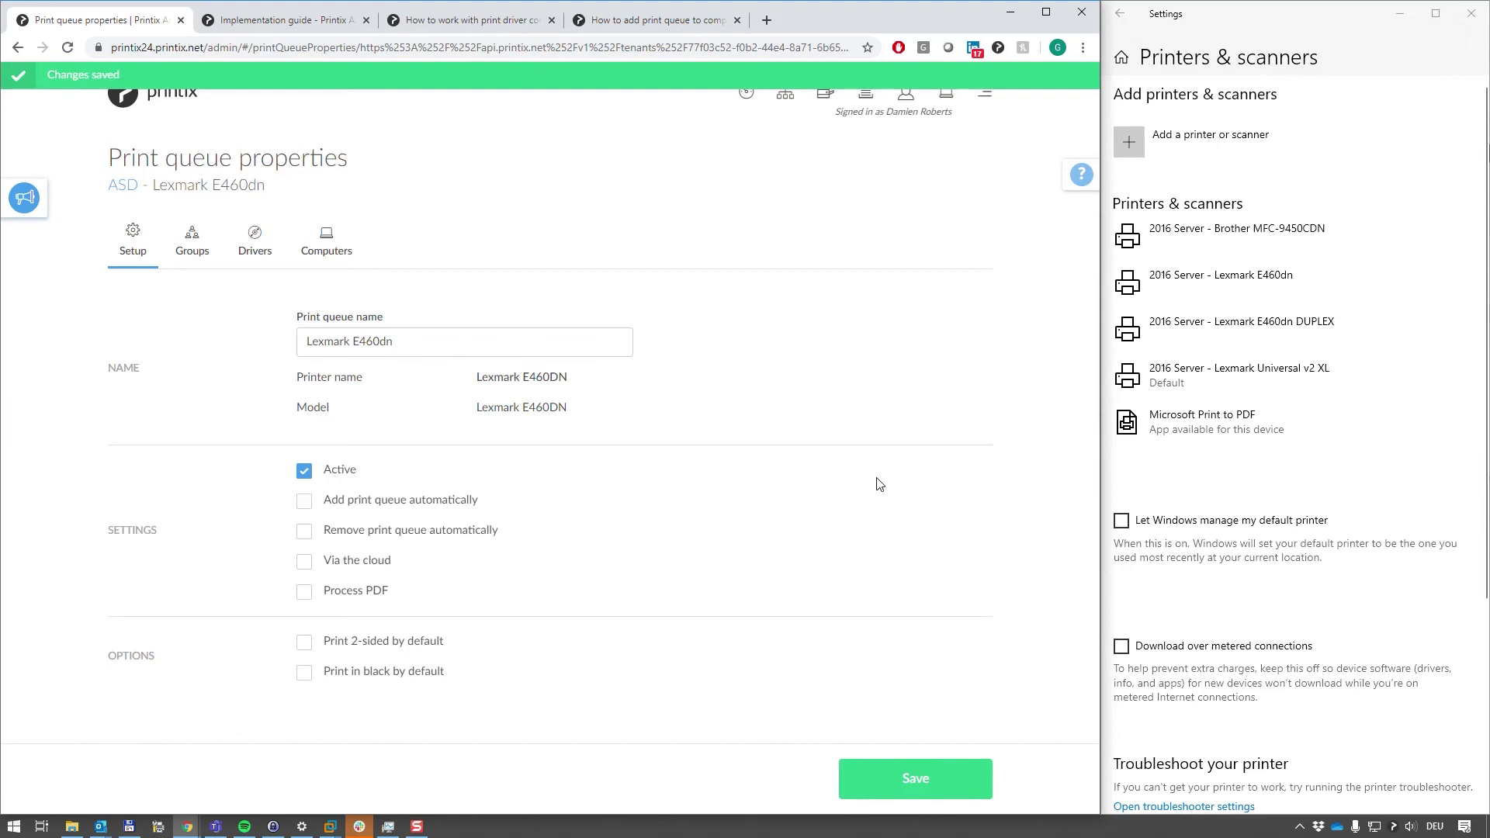